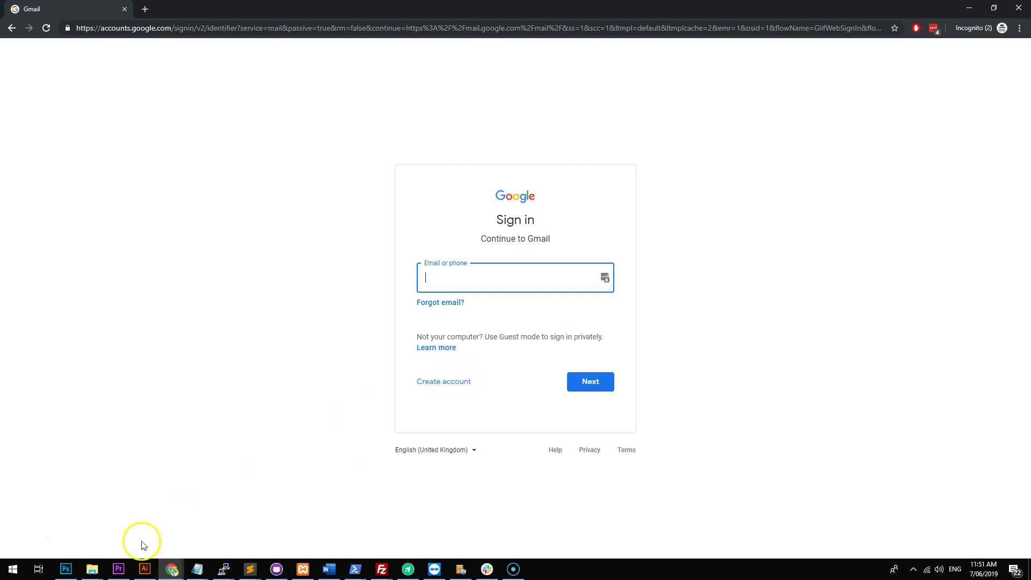
Start a personal account and enter first and last name, a username, and the password twice.
click(452, 383)
click(471, 391)
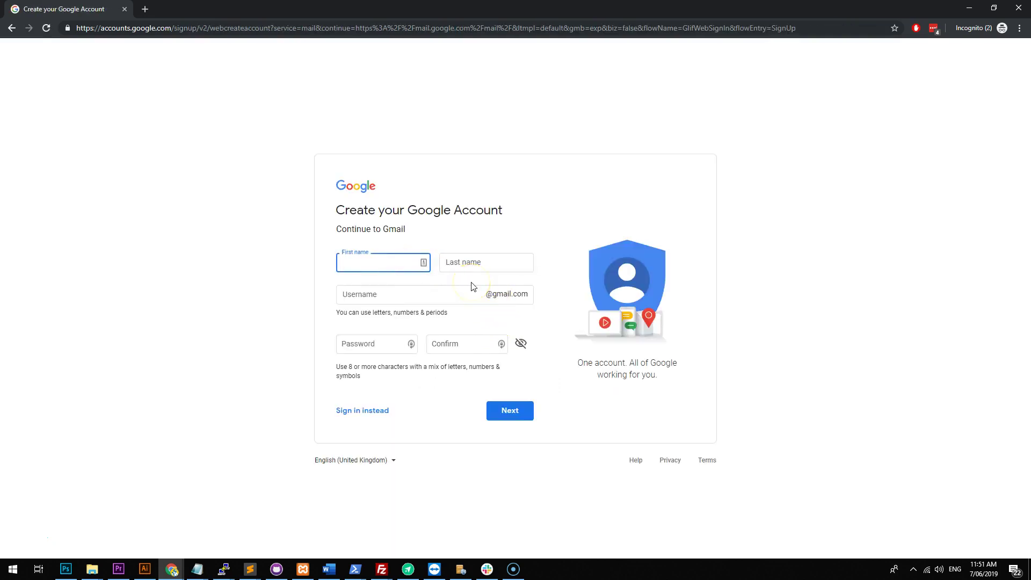
key(Tab)
text(Mrdigital)
key(Tab)
text(mrdi)
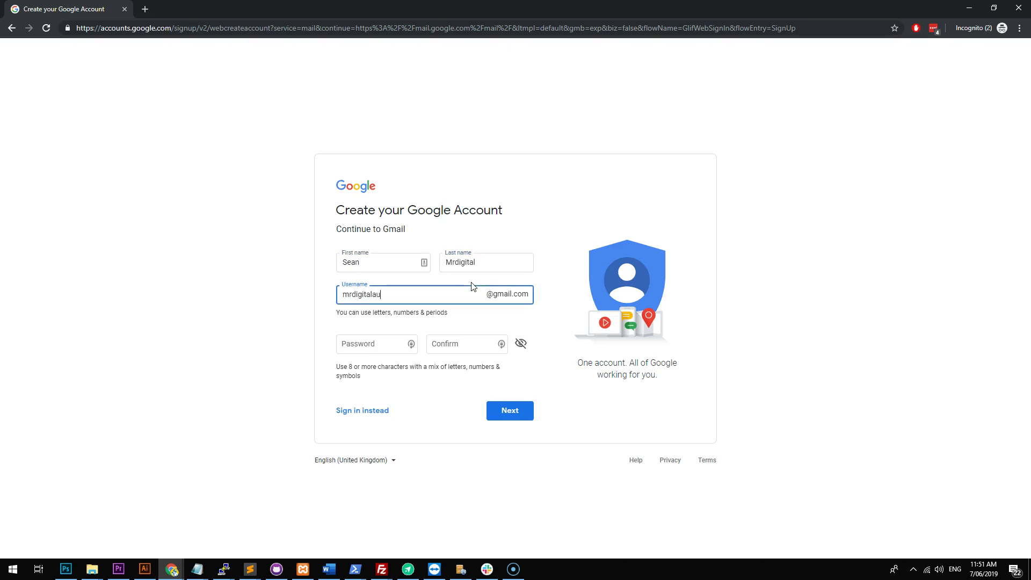
key(Tab)
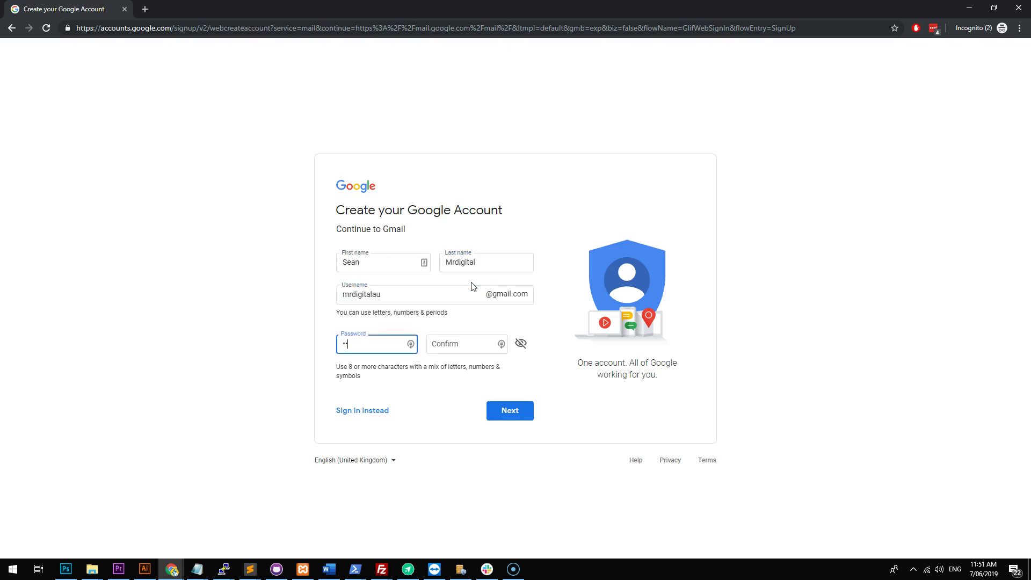
text(••••••••••)
key(Tab)
text(••••••••••)
key(Return)
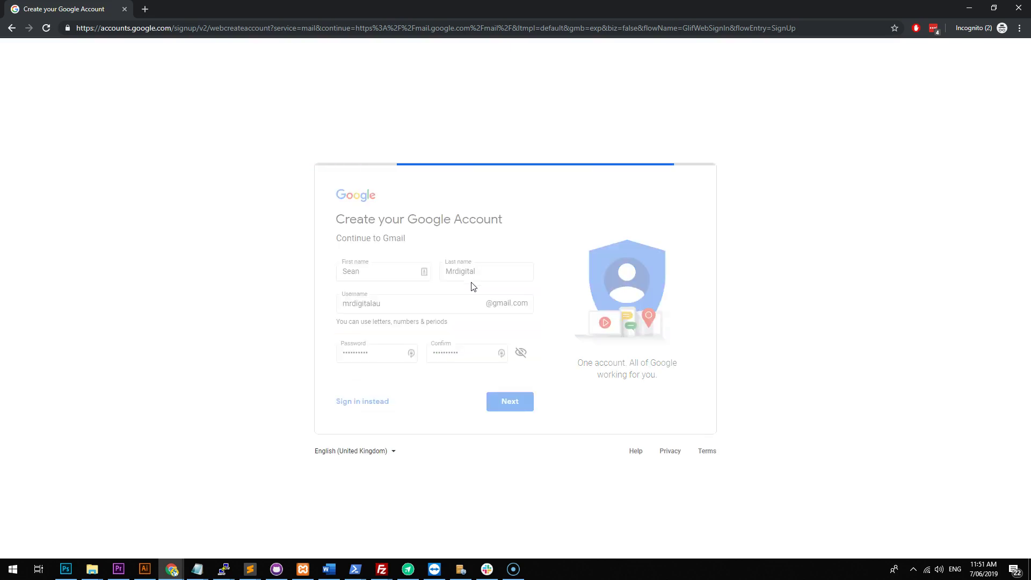
Replace the username with a suggested available one and submit the form.
click(450, 280)
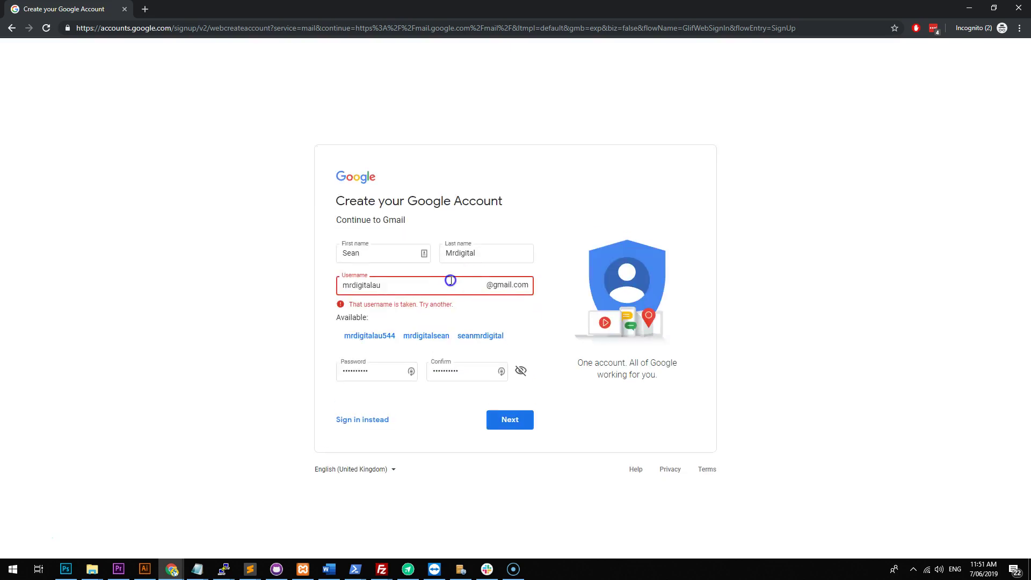
click(465, 336)
click(499, 403)
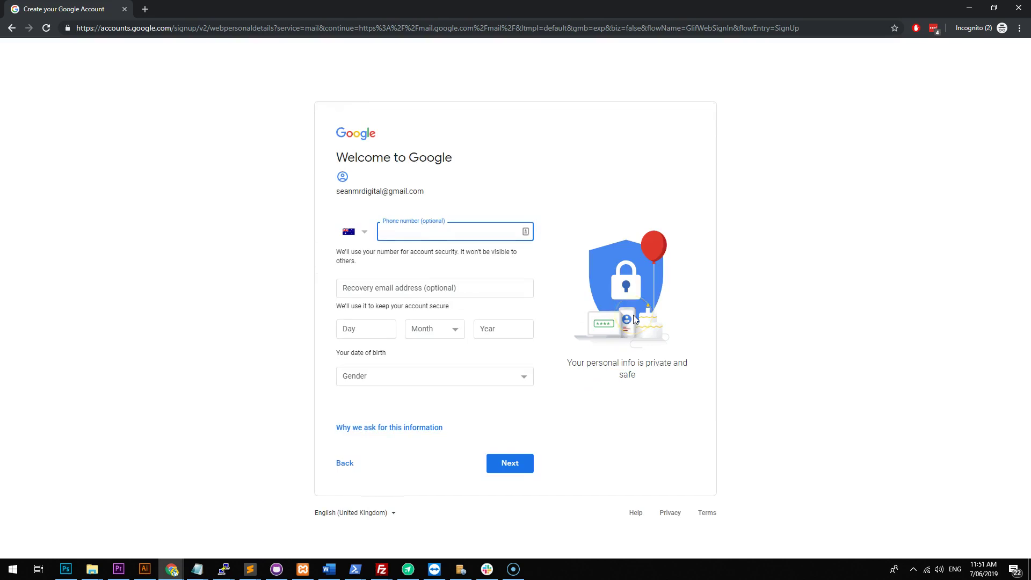
Enter the date of birth with January as the month and choose Male as gender.
click(391, 286)
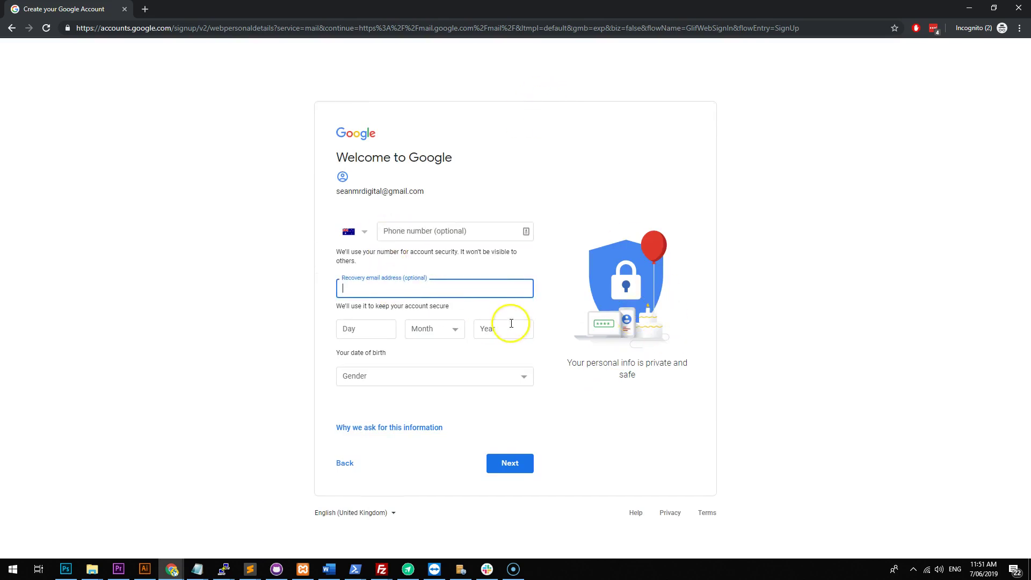
click(380, 326)
text(8)
click(449, 335)
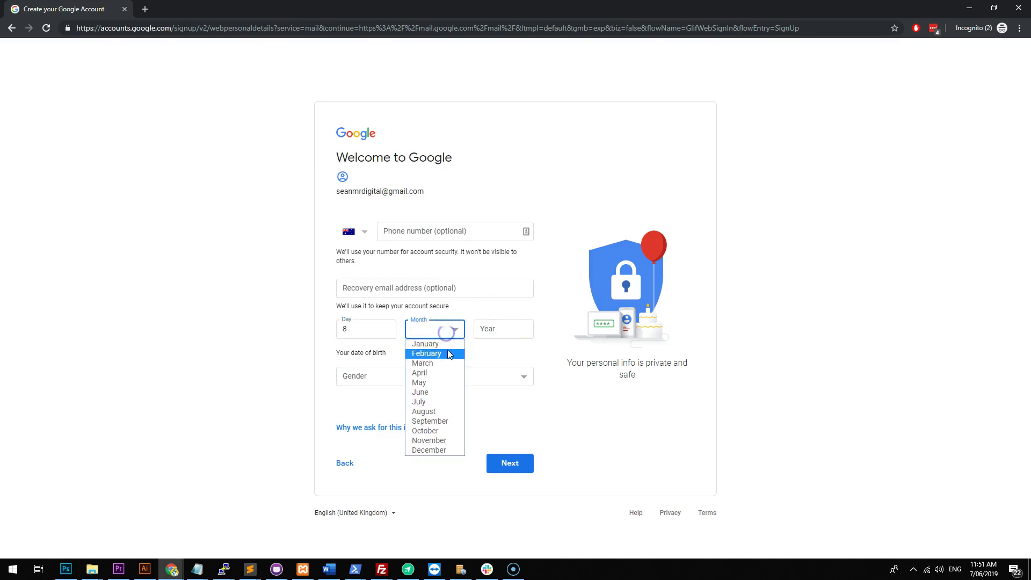
click(445, 349)
click(486, 332)
text(1980)
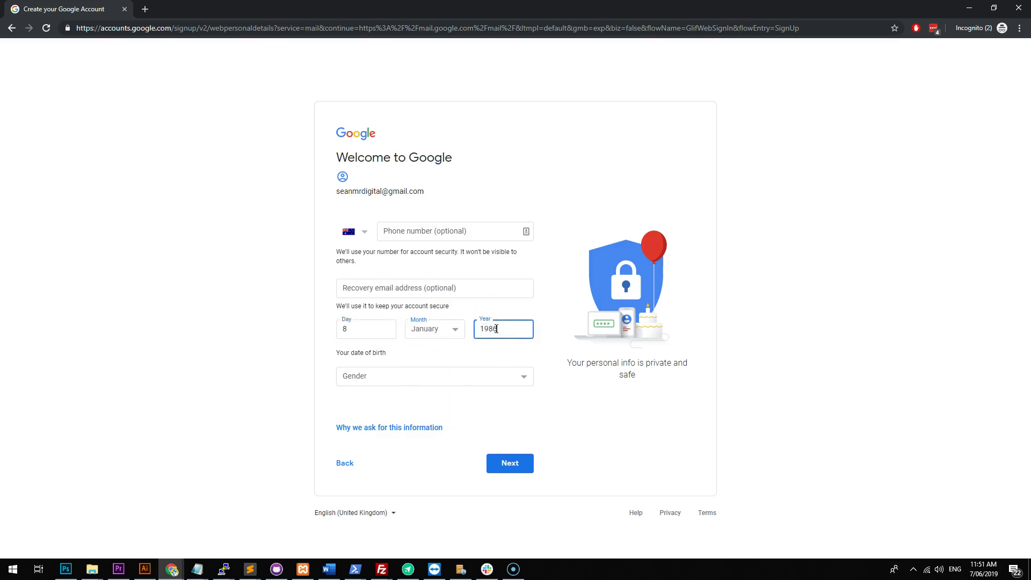
click(402, 369)
click(403, 400)
click(517, 472)
Read through the Privacy and Terms and agree to create the account.
scroll(489, 403, down, 5)
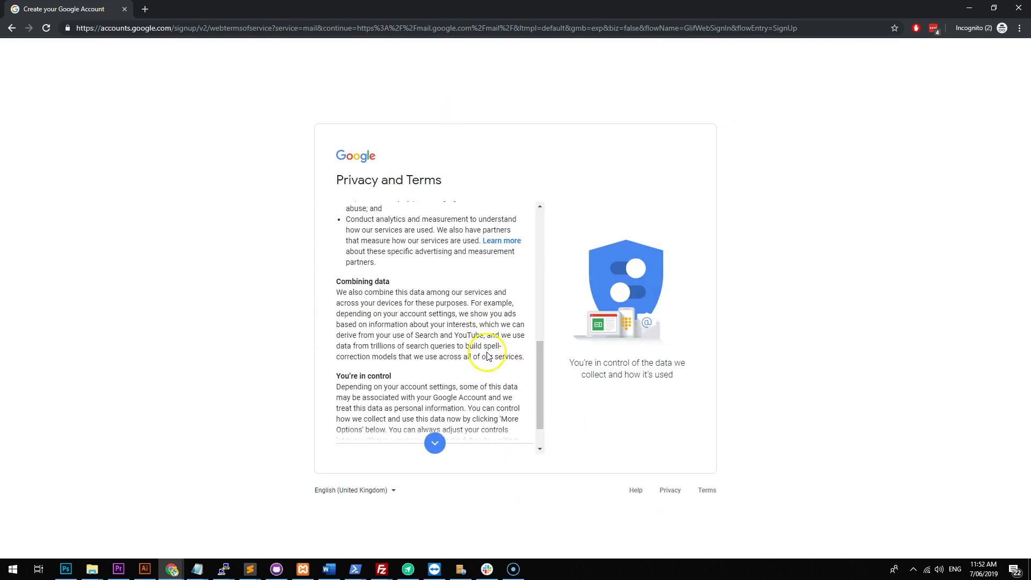
scroll(487, 355, down, 3)
click(507, 442)
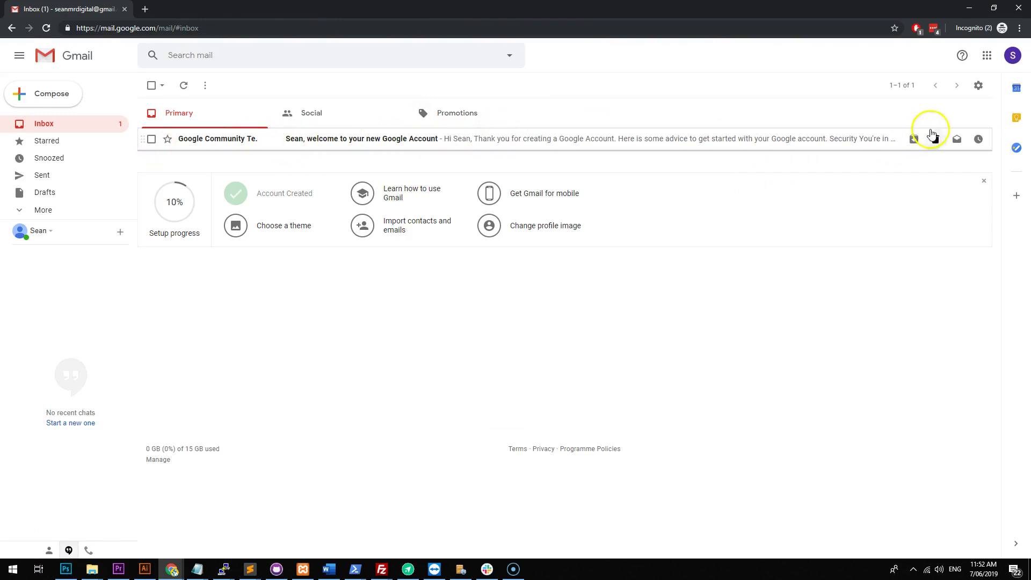
Go from the gear menu to full Settings and the Accounts and Import page.
click(979, 88)
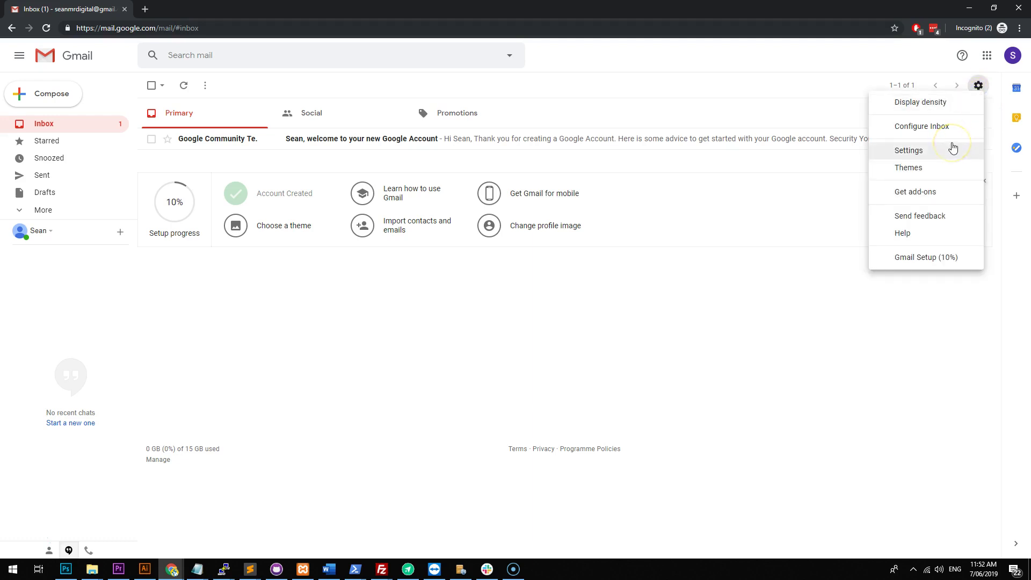
click(909, 151)
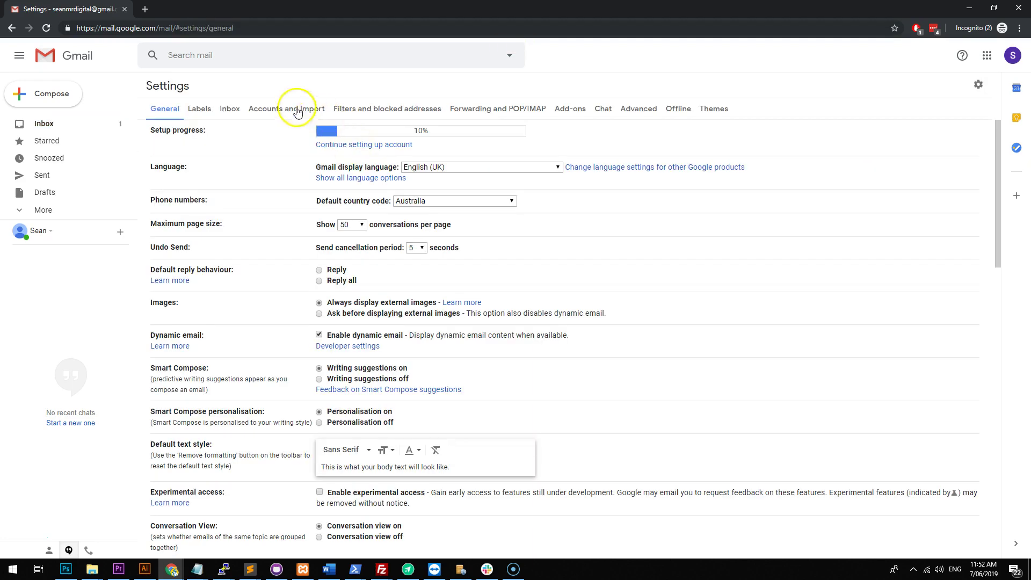
click(296, 106)
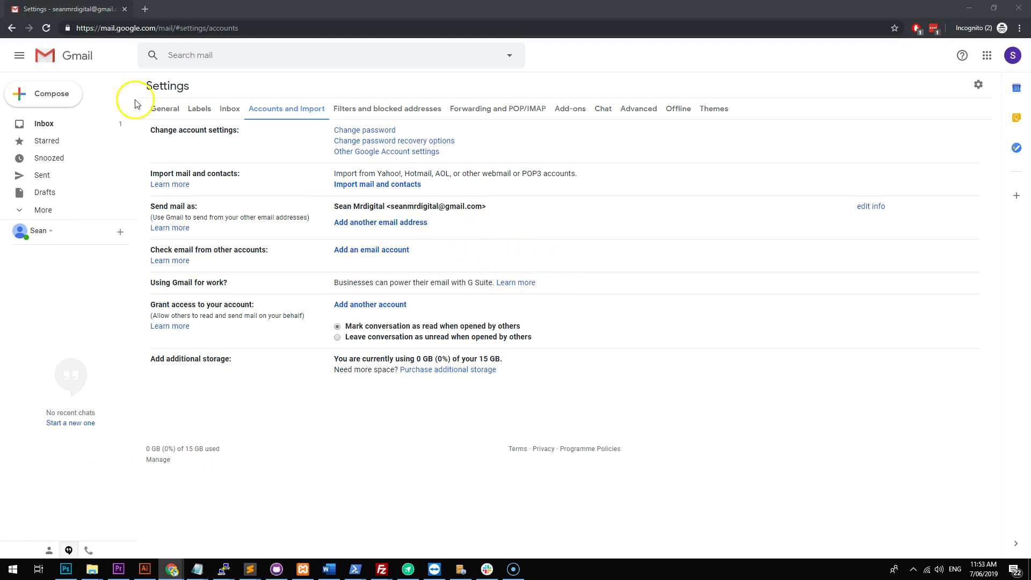
Open cpanel.webdesign101.net in a new tab and go to Email Accounts.
click(145, 9)
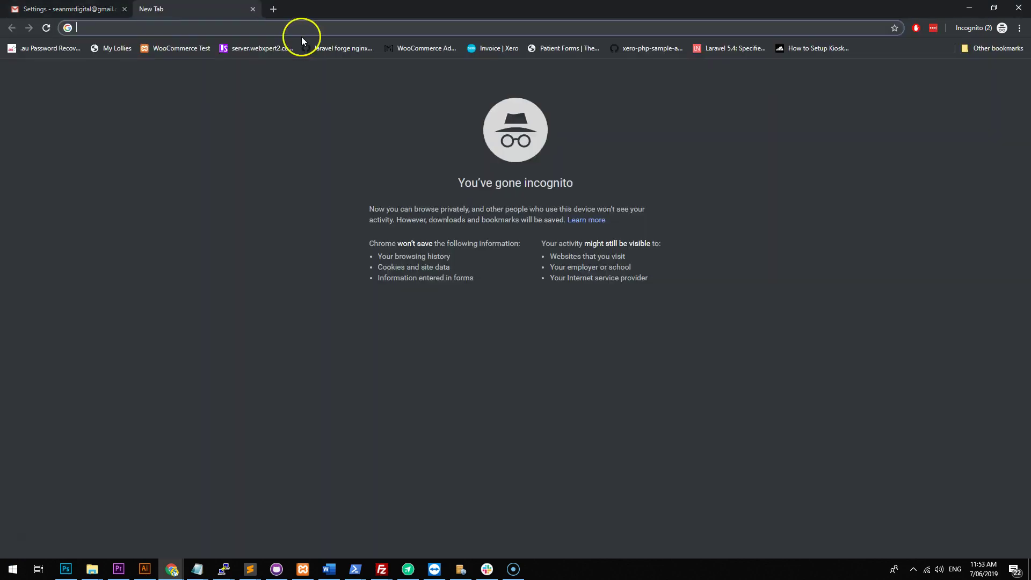
text(cpanel.webde)
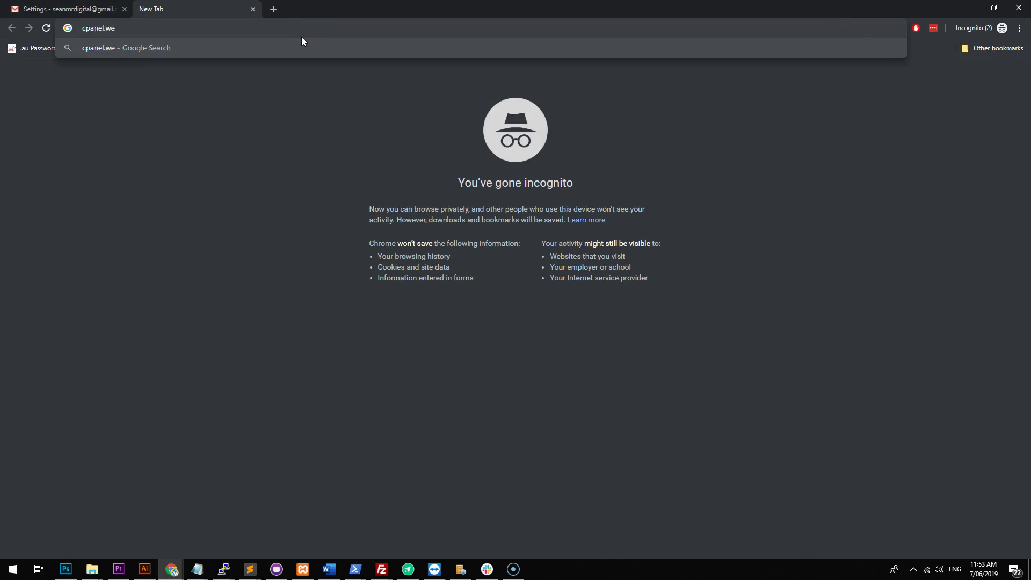
text(sign101.net)
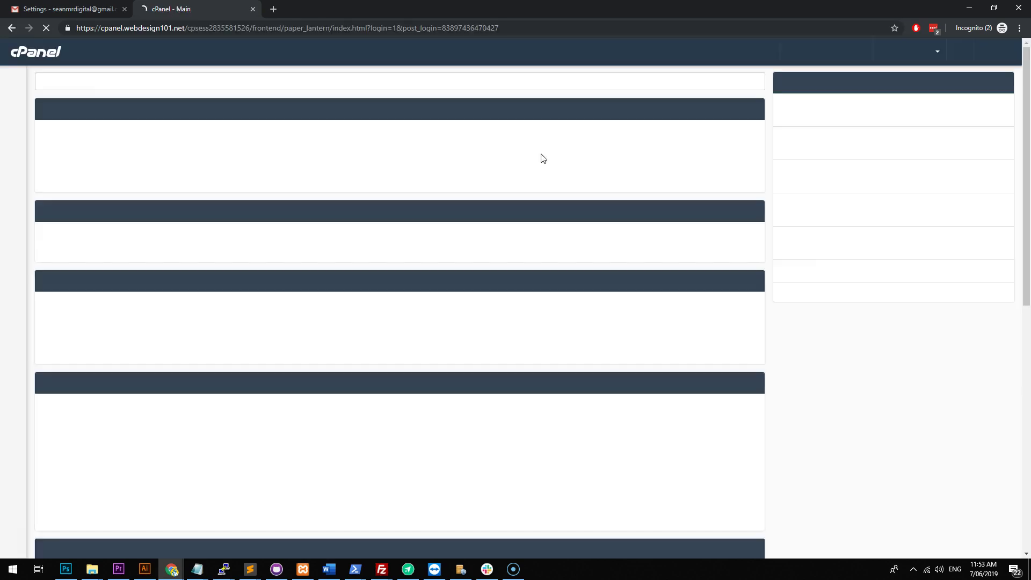
click(116, 411)
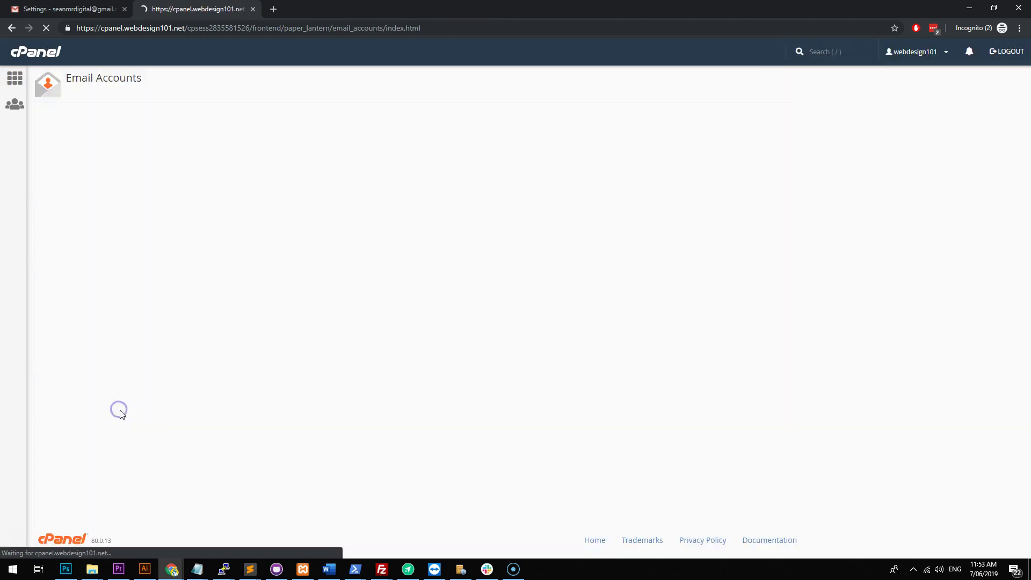
click(965, 136)
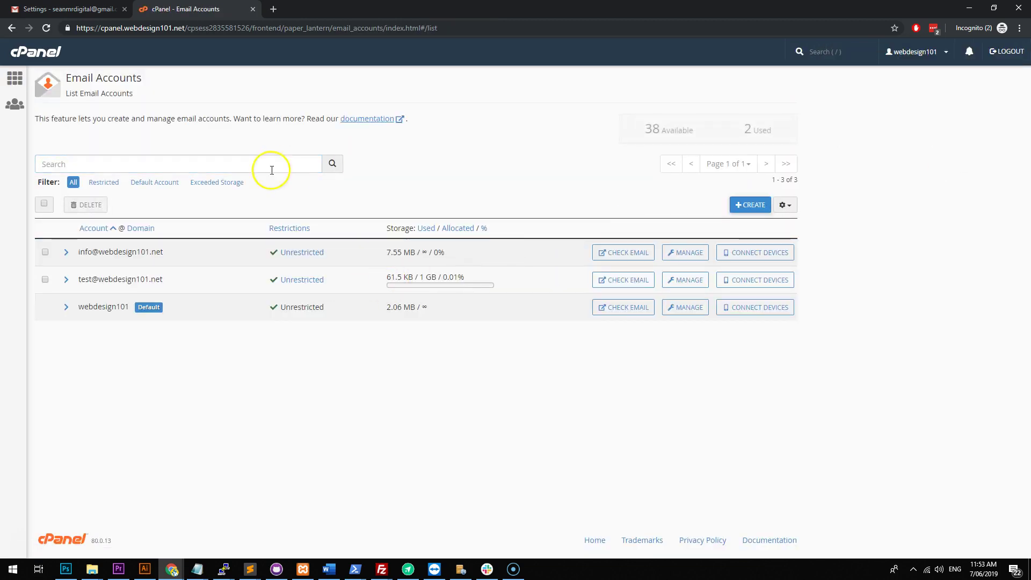
Create a 1 GB webdesign101.net mailbox with a generated password, then return to Gmail.
click(751, 204)
click(156, 241)
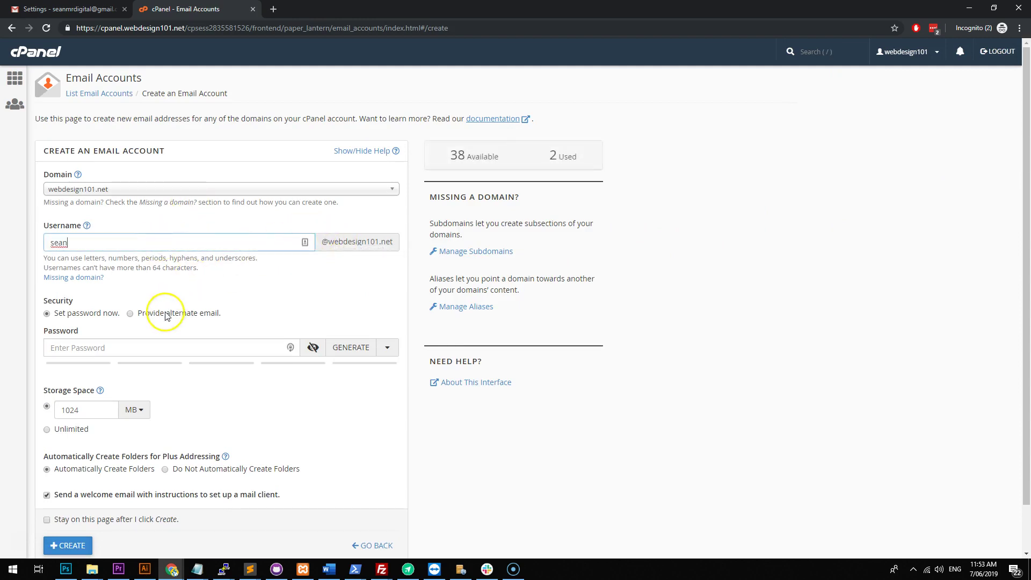
scroll(161, 306, down, 1)
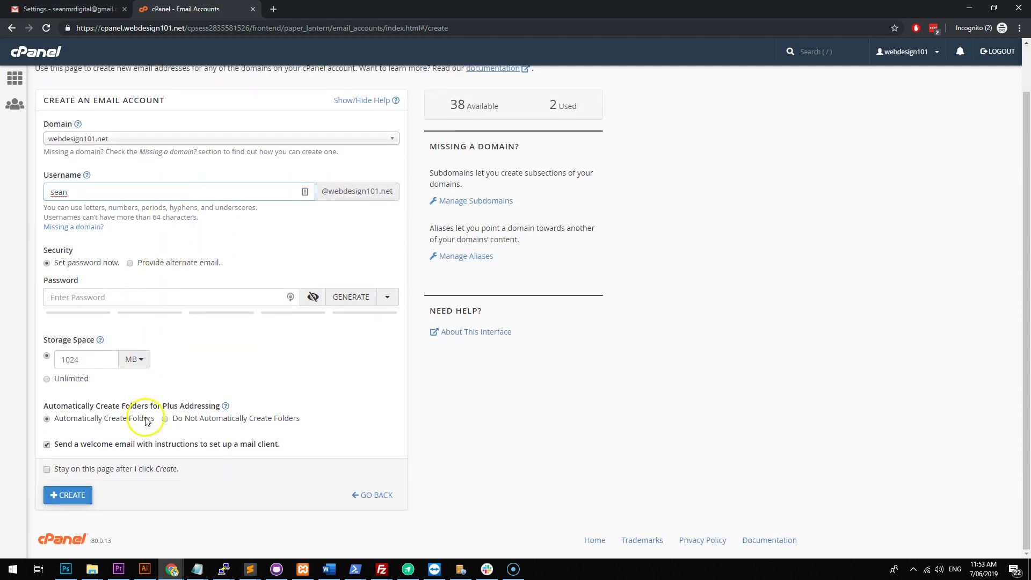
click(76, 496)
click(350, 296)
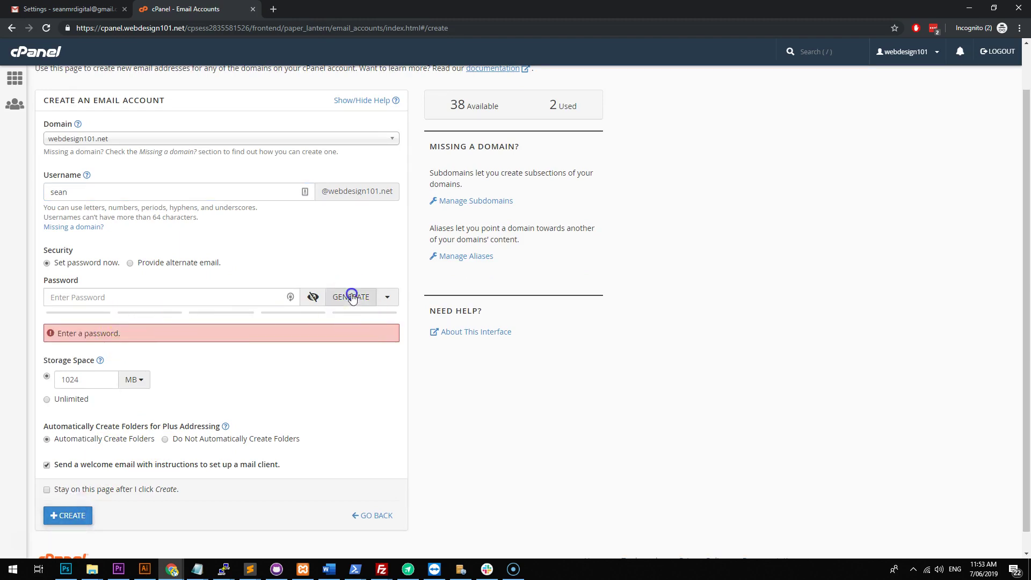
click(64, 504)
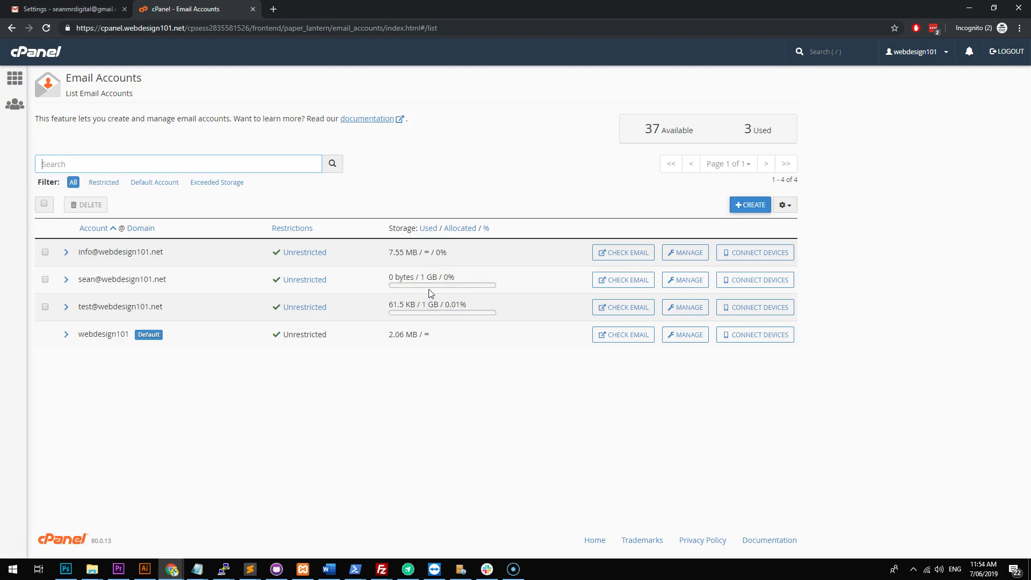
drag(212, 283, 78, 284)
click(217, 283)
click(110, 11)
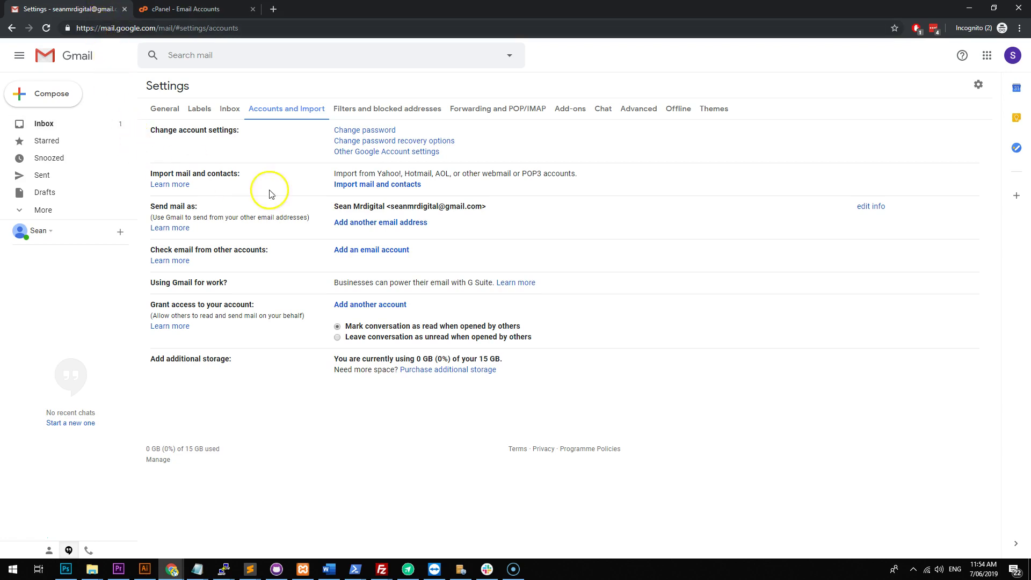
Start adding another mail account to check, entering the domain mailbox address.
click(338, 248)
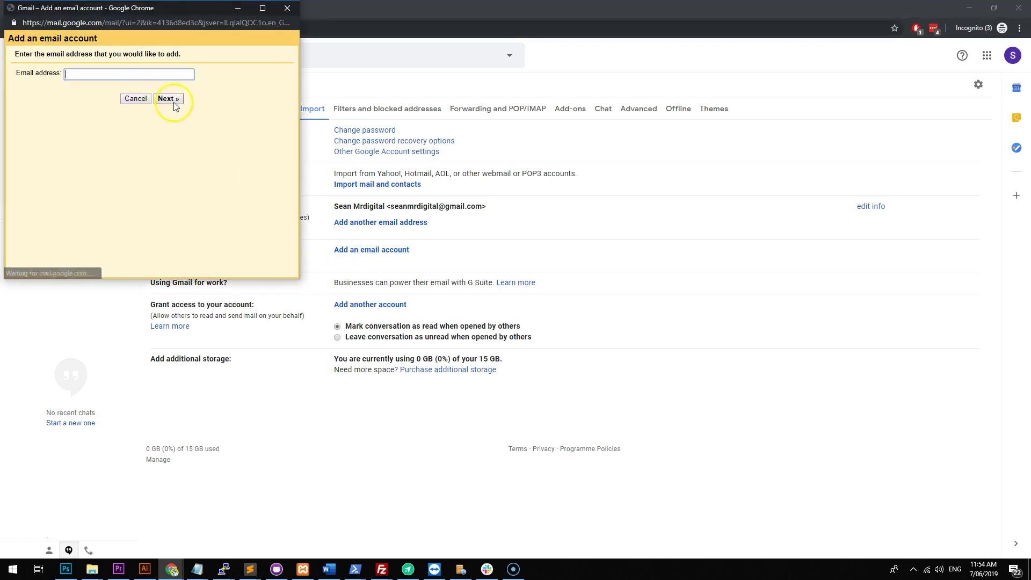
click(166, 99)
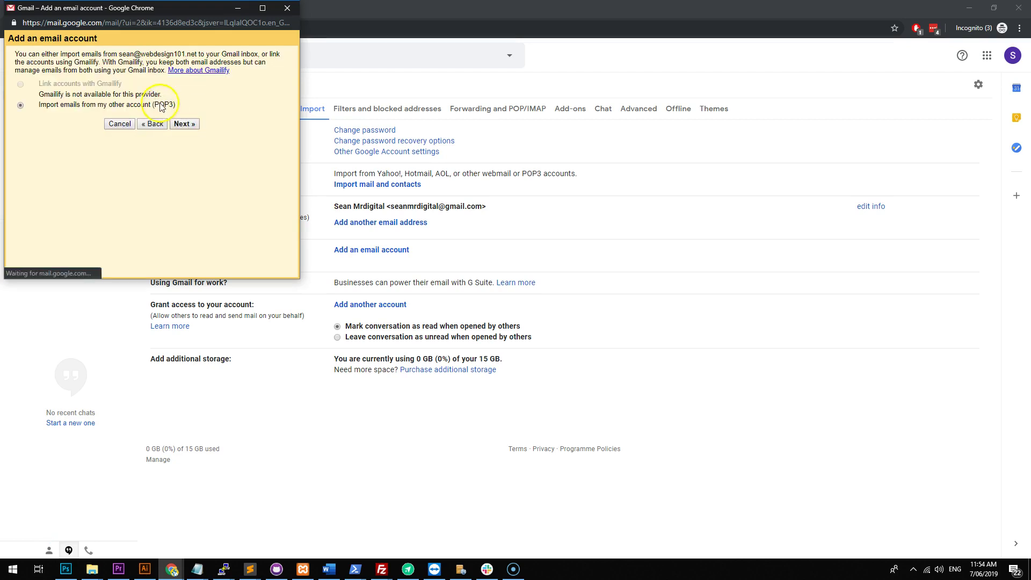
drag(178, 24, 330, 82)
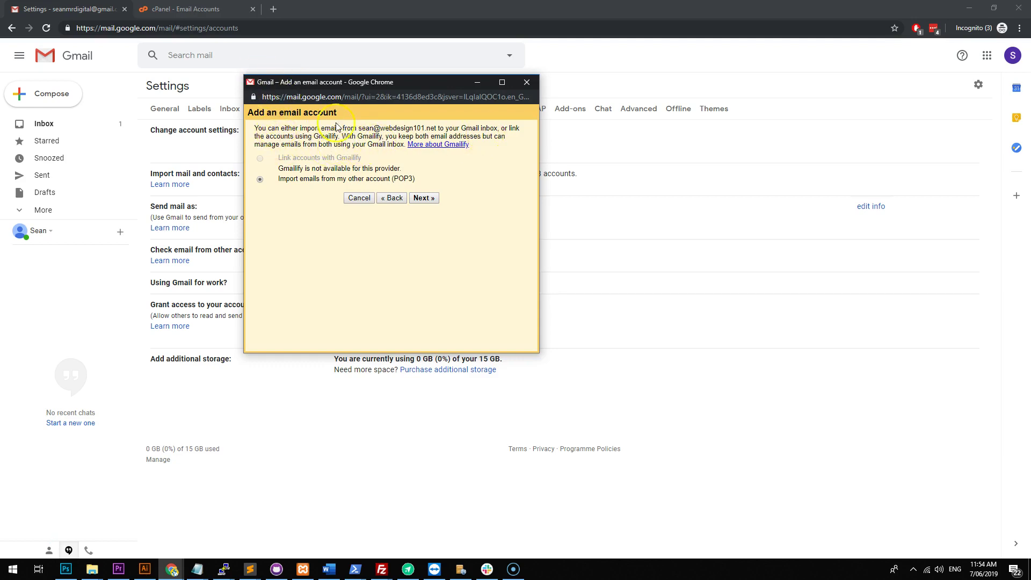
Choose POP3 import and fill the username, password and server mail.webdesign101.net.
click(415, 198)
click(384, 161)
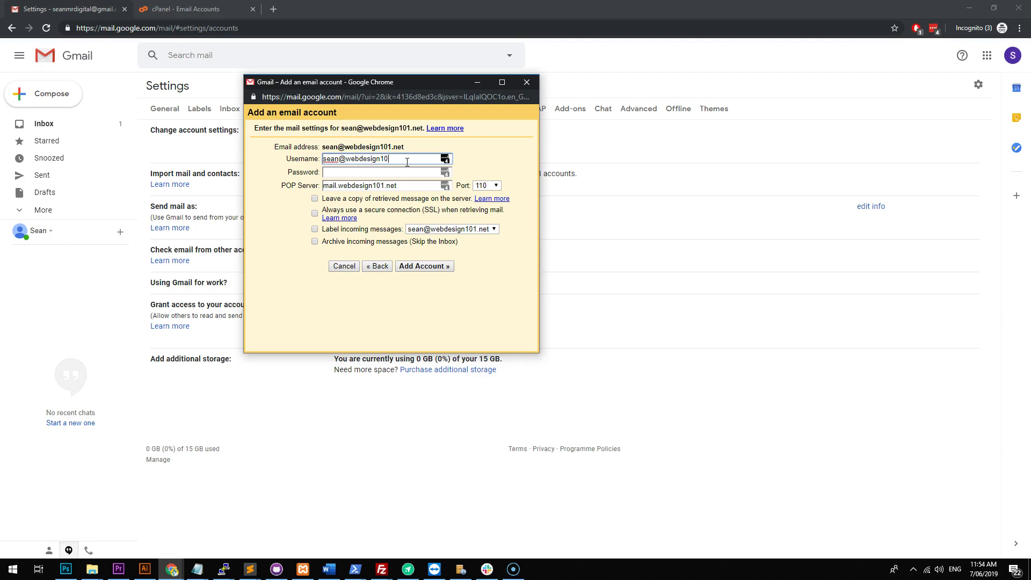
click(405, 171)
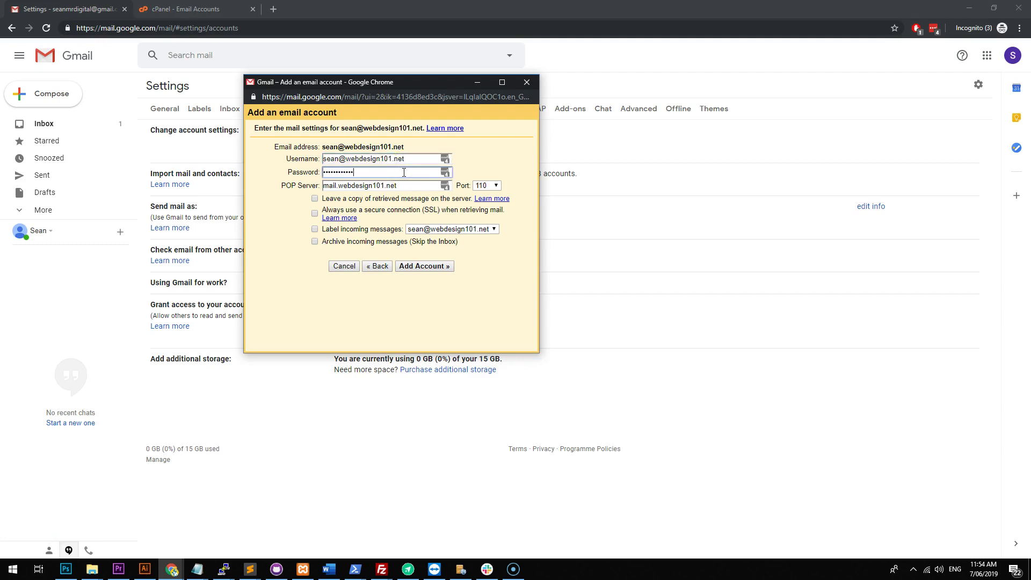
double_click(361, 186)
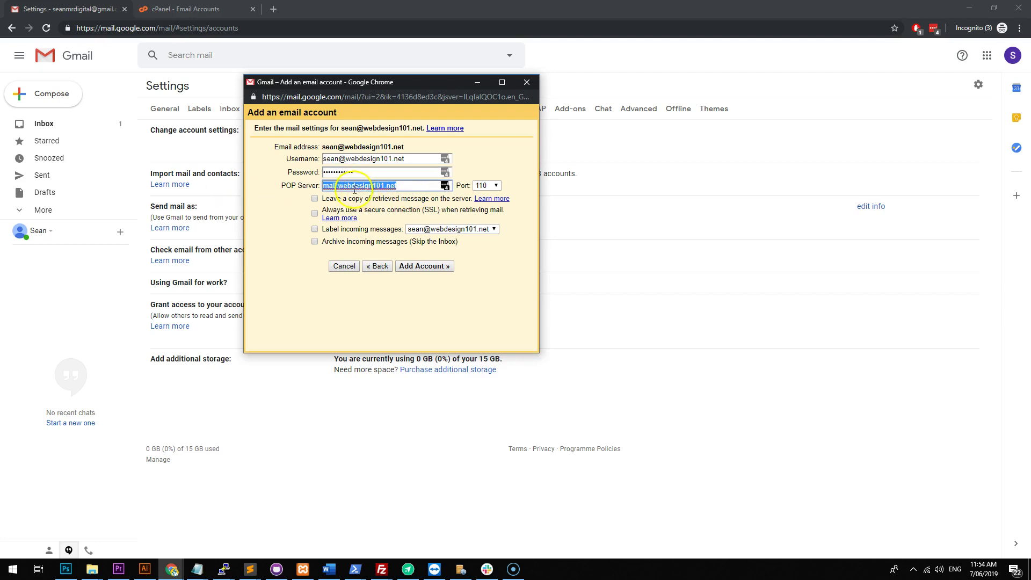
click(185, 9)
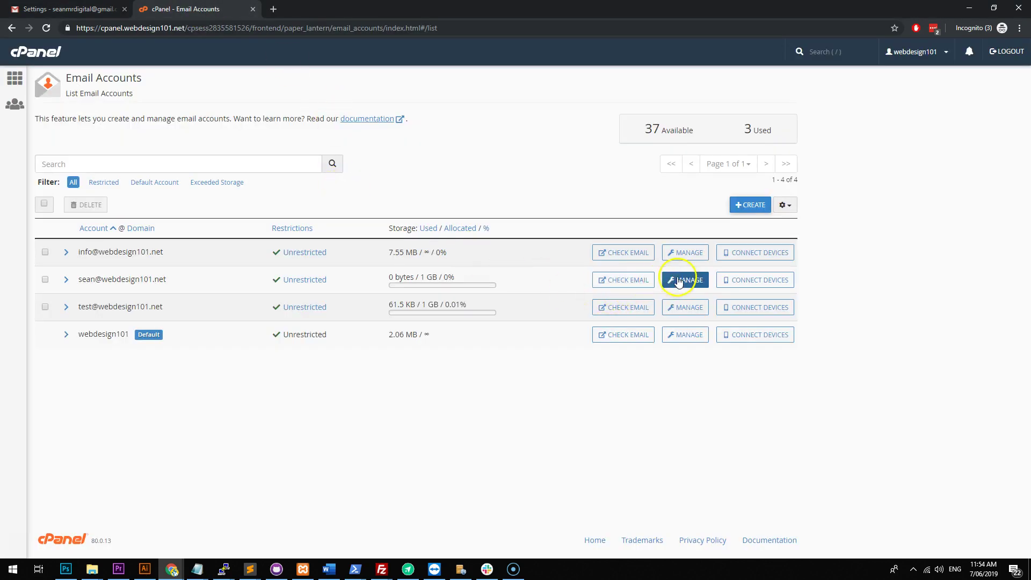
Look up the mailbox's manual client settings showing secure POP3 port 995 on mail.webdesign101.net.
click(735, 280)
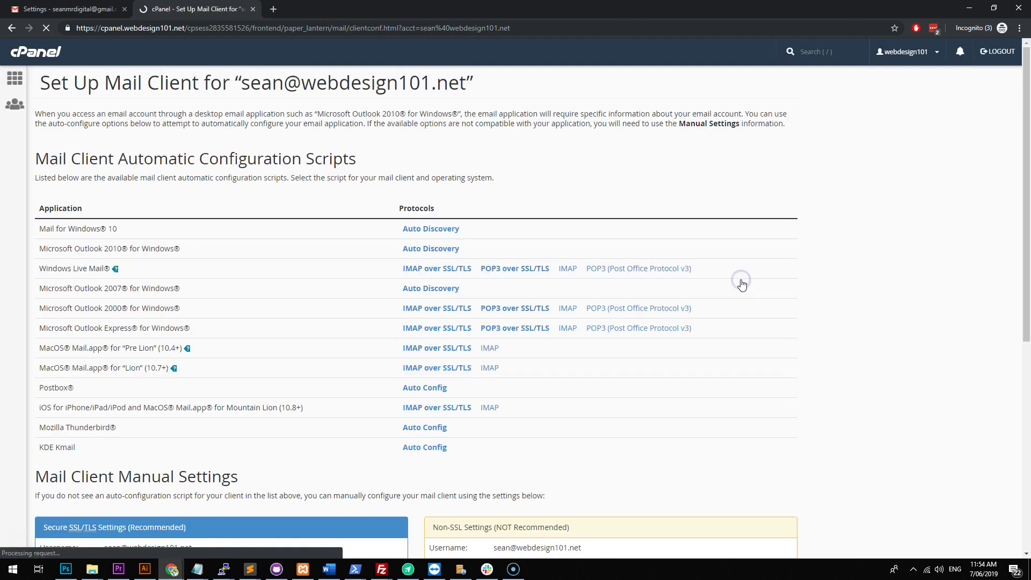
scroll(394, 205, down, 1)
scroll(393, 205, down, 5)
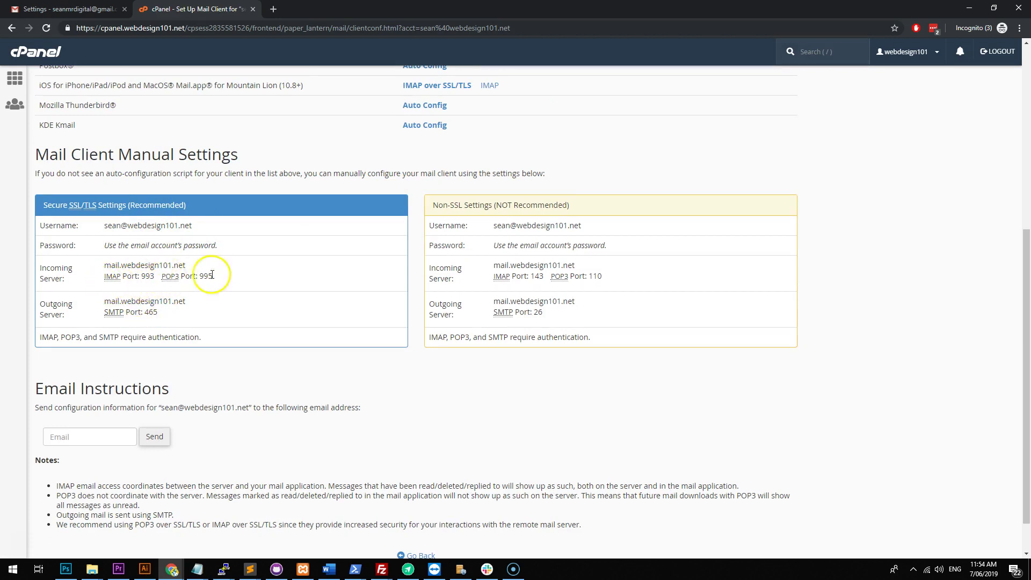
click(102, 9)
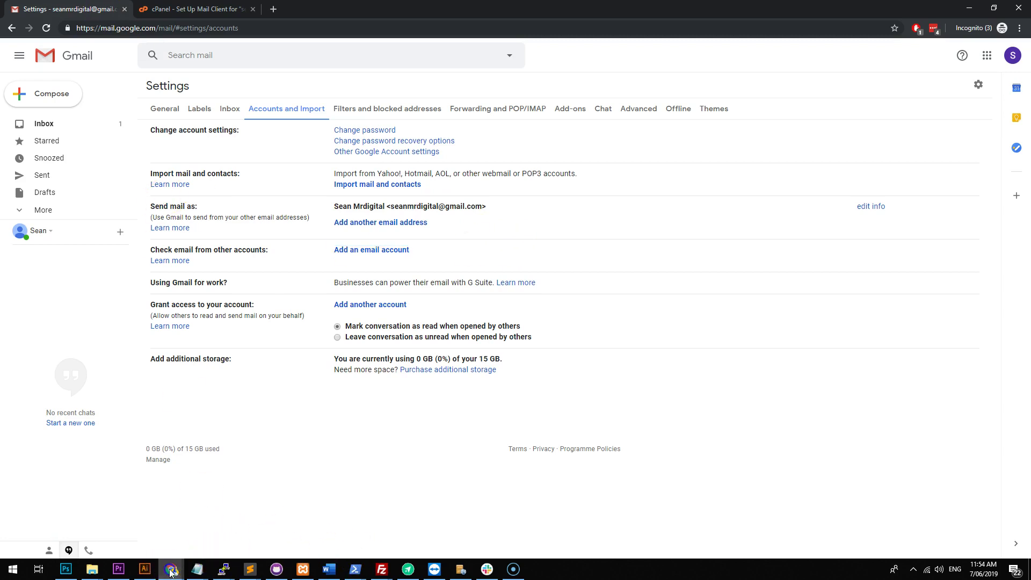
Set POP port 995, label incoming mail with the domain address, and add the account.
mouse_move(172, 570)
click(1004, 531)
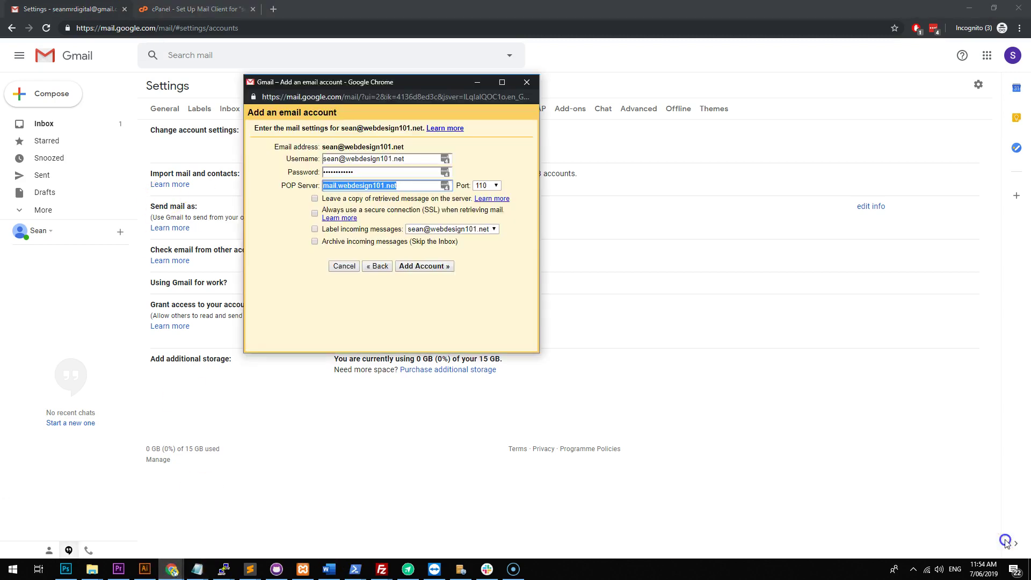
click(487, 185)
click(488, 224)
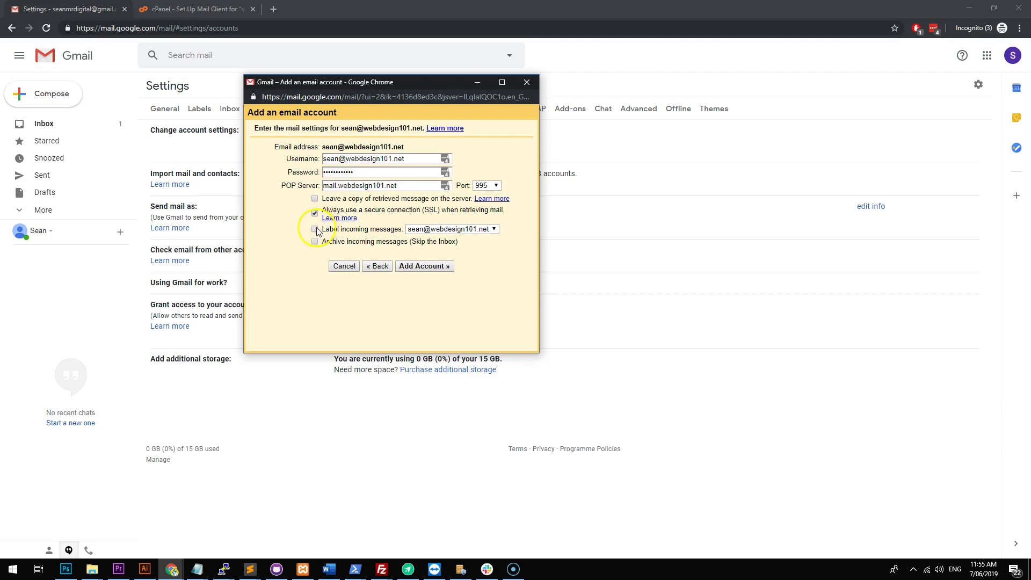
click(314, 229)
click(436, 229)
click(437, 228)
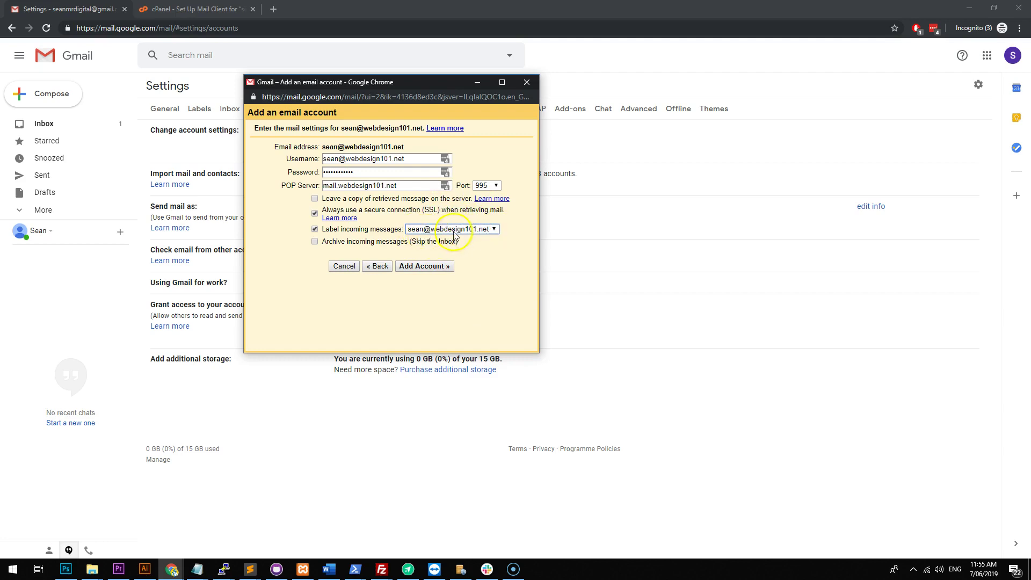
click(413, 267)
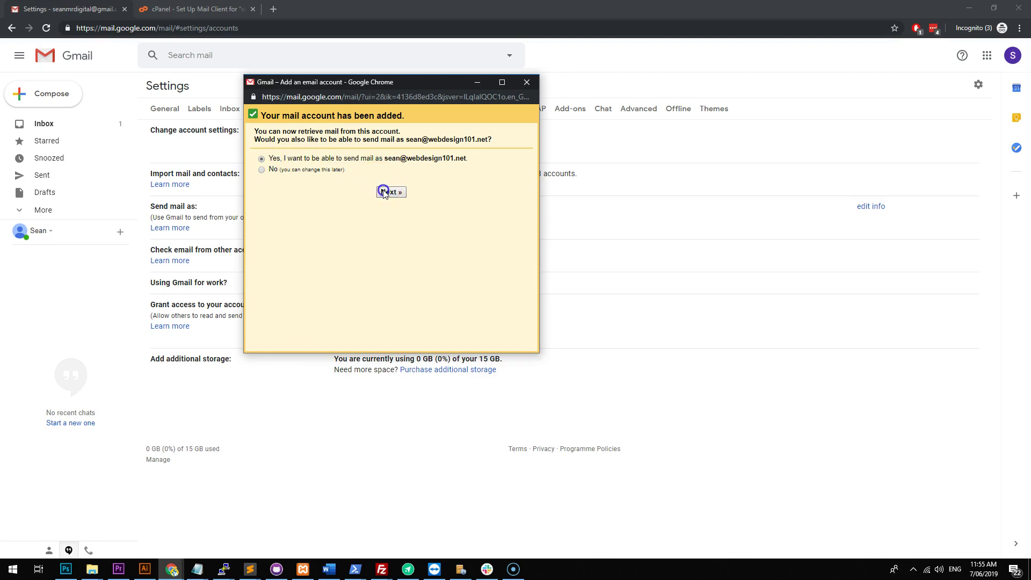
Choose to send as the domain address and enter a new sender name, keeping alias on.
click(384, 192)
triple_click(326, 155)
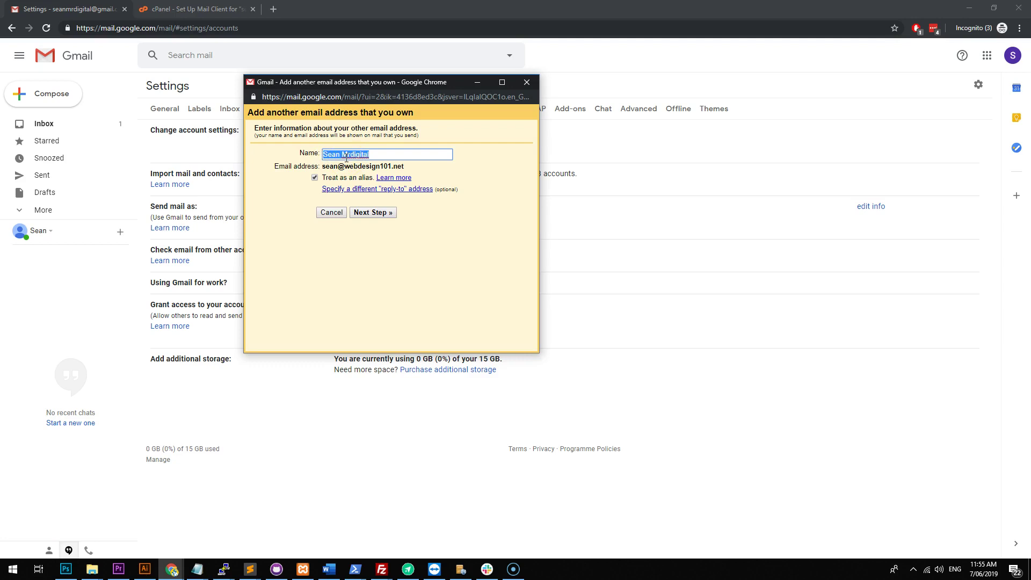
text(Se)
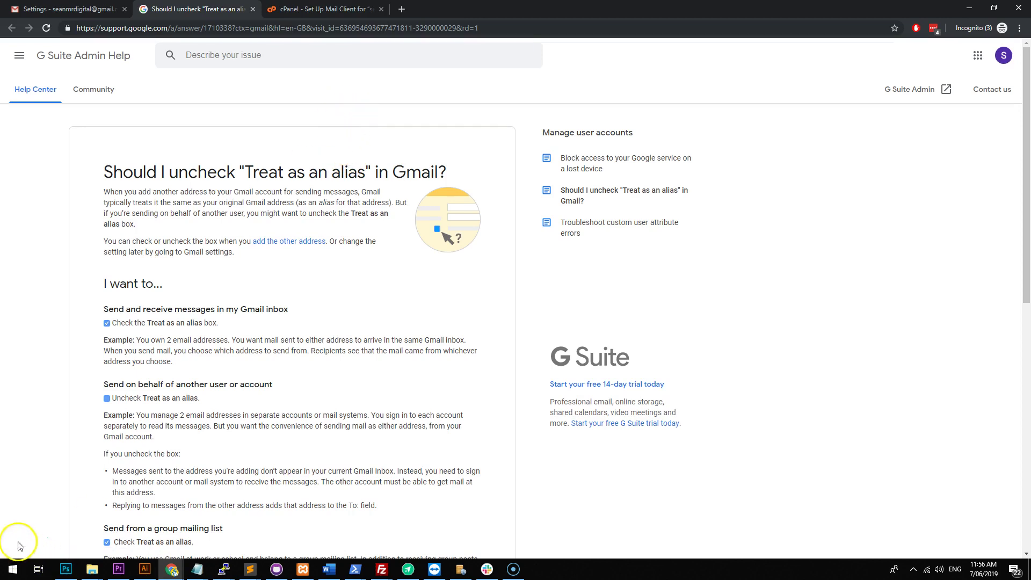
click(253, 9)
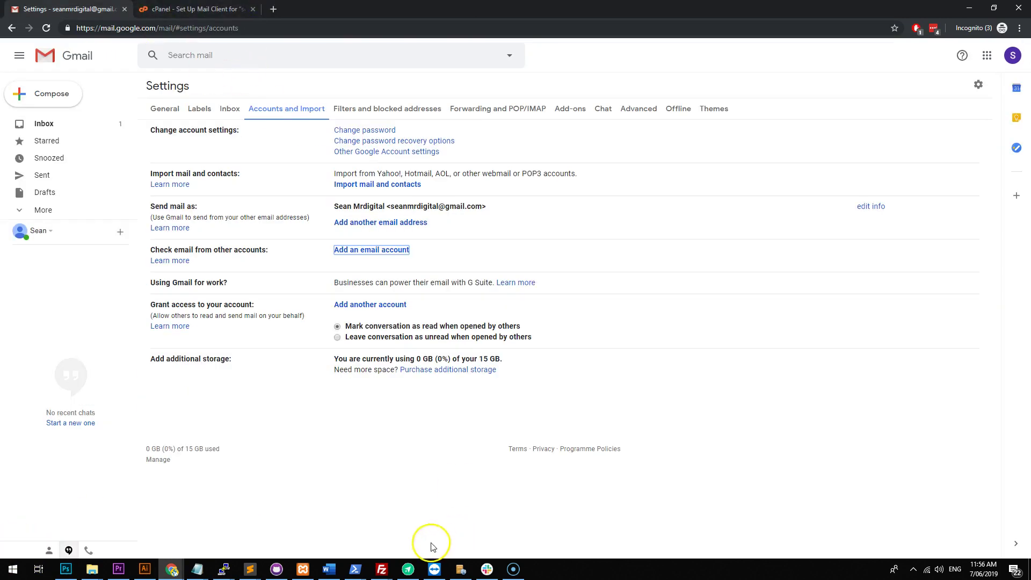
click(172, 569)
click(1007, 536)
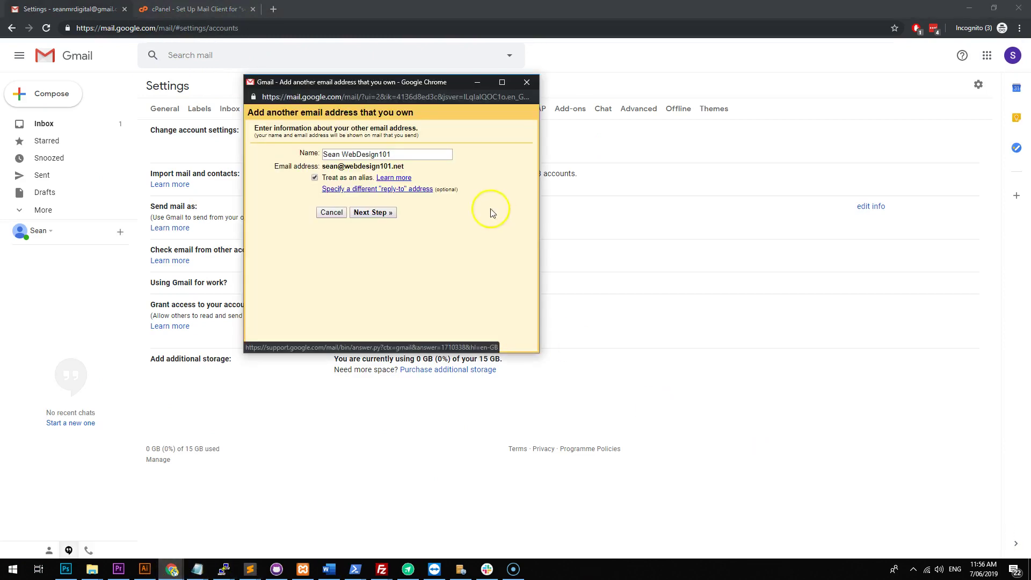
Reach the SMTP step and check cPanel's listing for the secure SMTP port 465.
click(386, 214)
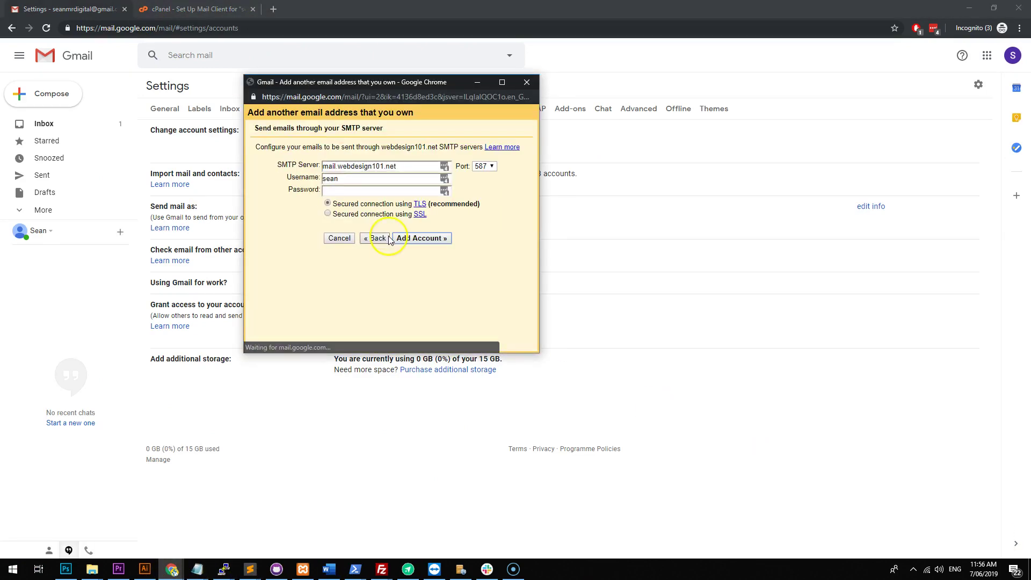
click(381, 179)
click(380, 179)
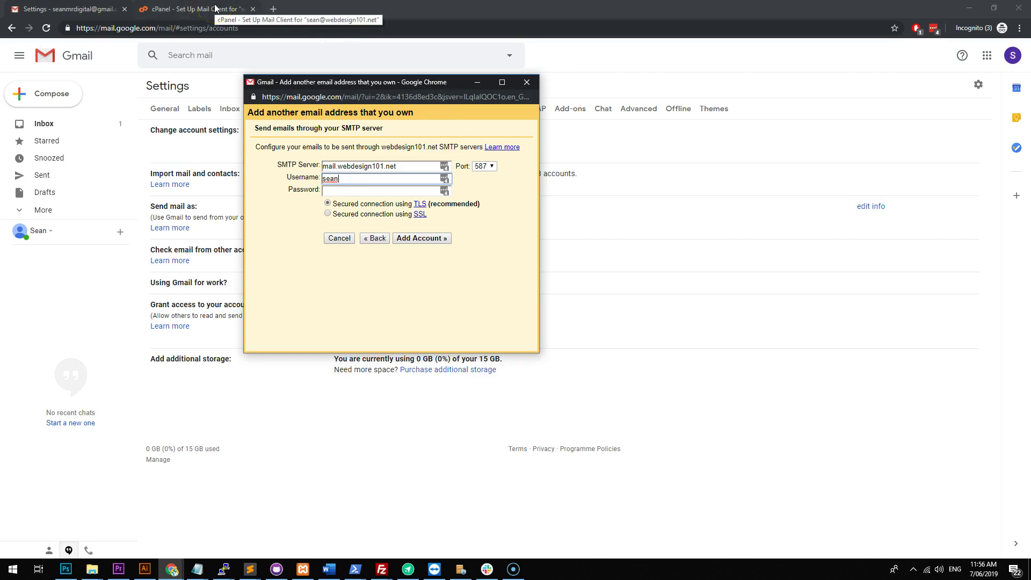
click(187, 8)
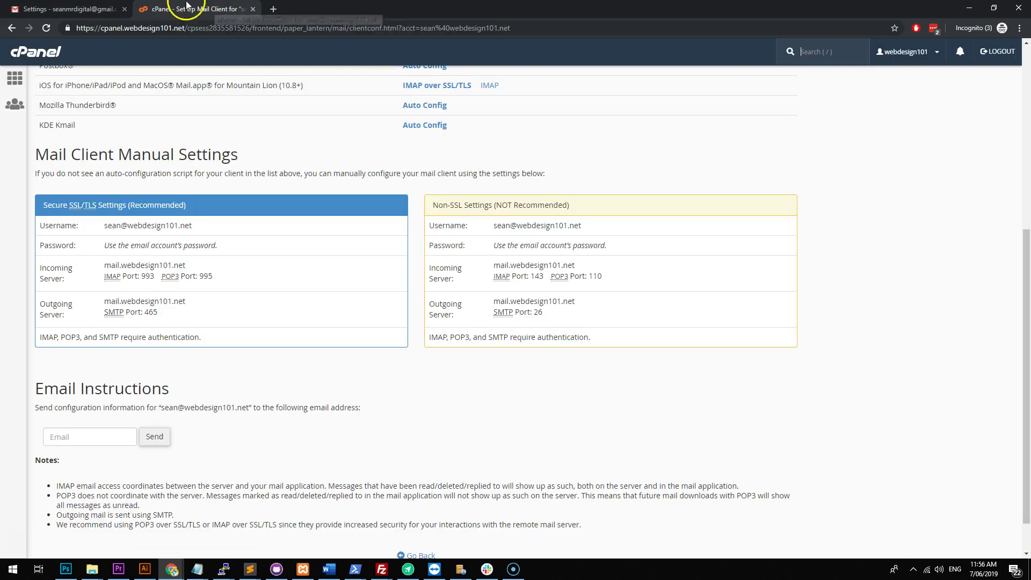
double_click(150, 312)
key(ctrl+shift+Tab)
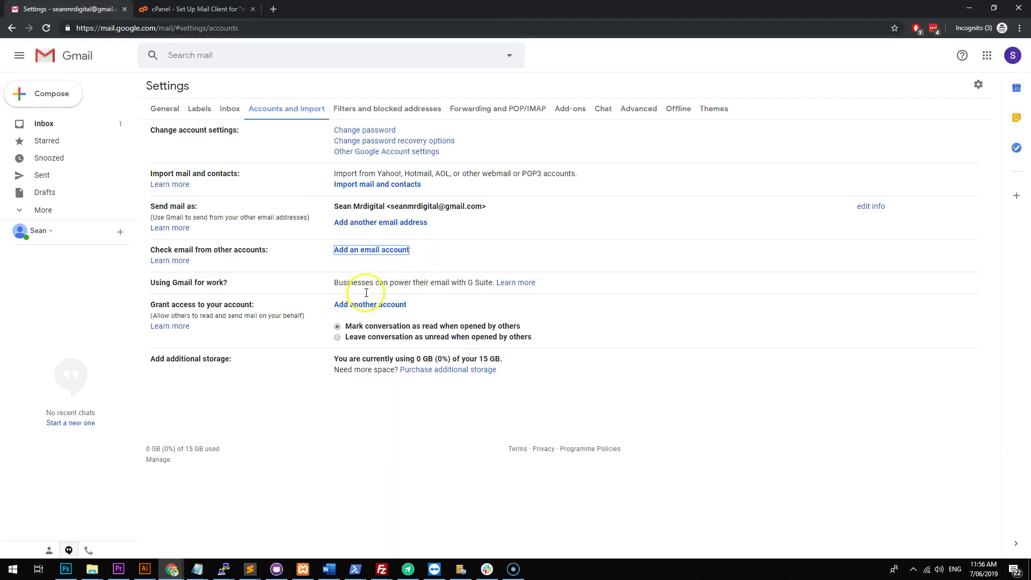
mouse_move(177, 569)
click(1007, 537)
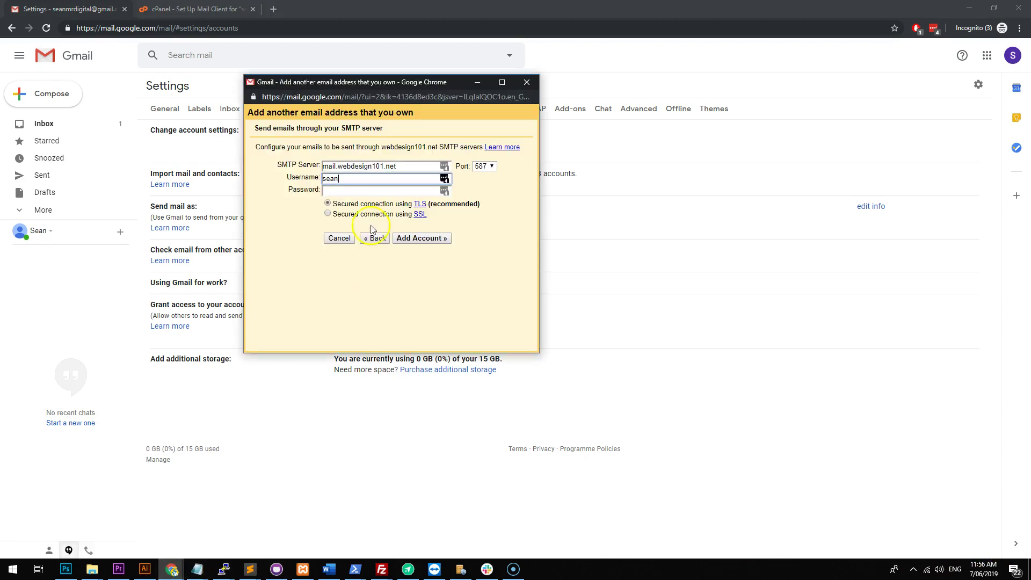
click(404, 179)
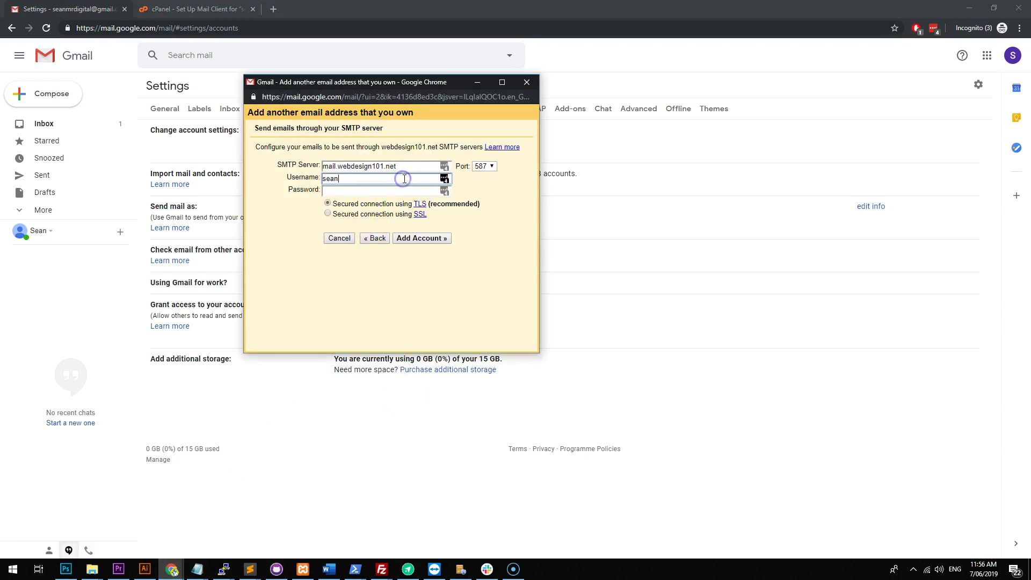
click(484, 165)
click(483, 185)
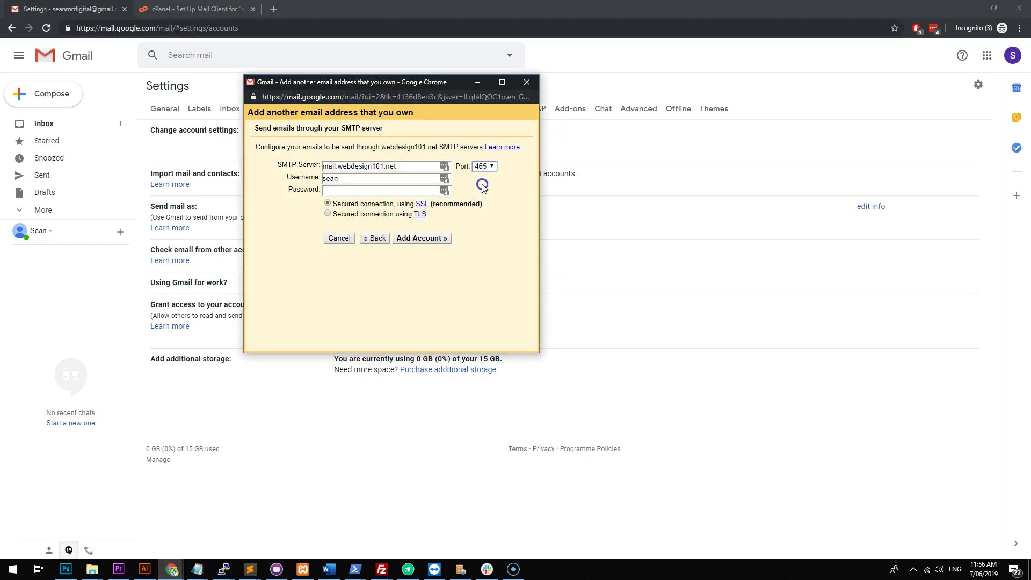
click(357, 179)
text(@)
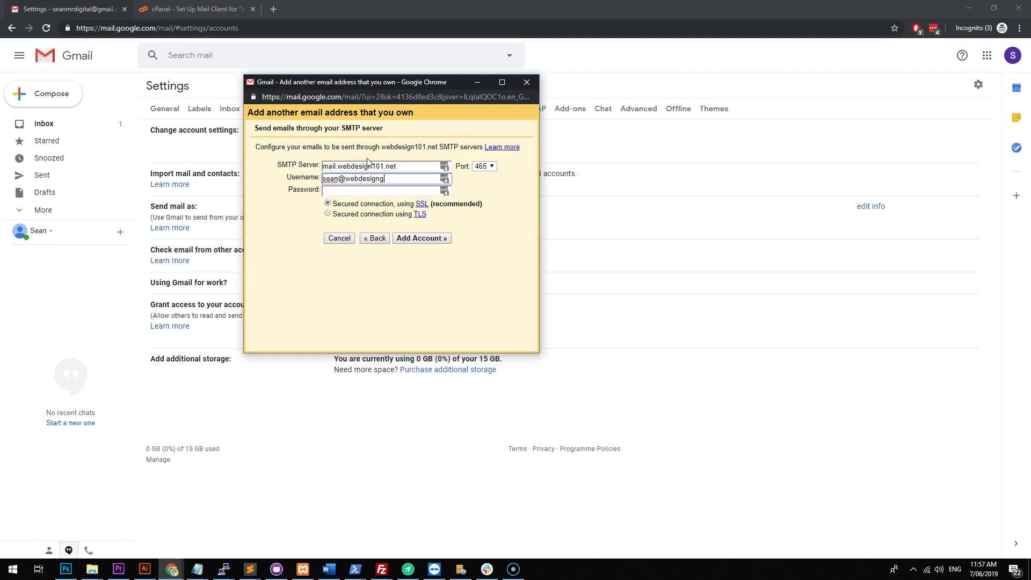
text(webdesign101.net)
key(Tab)
key(ctrl+v)
click(404, 239)
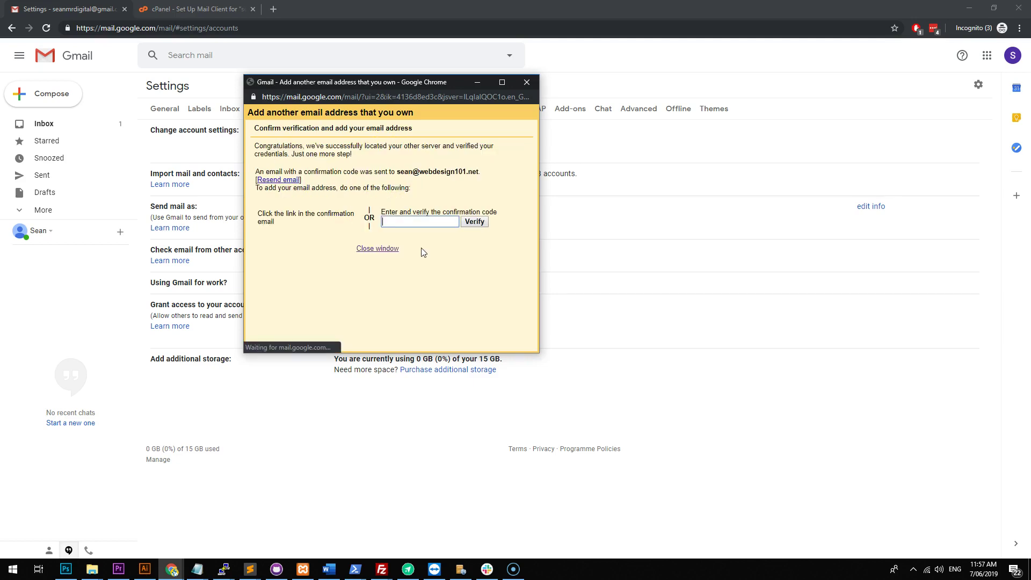
Note the address the confirmation code went to and go to cPanel's Set Up Mail Client page.
click(408, 226)
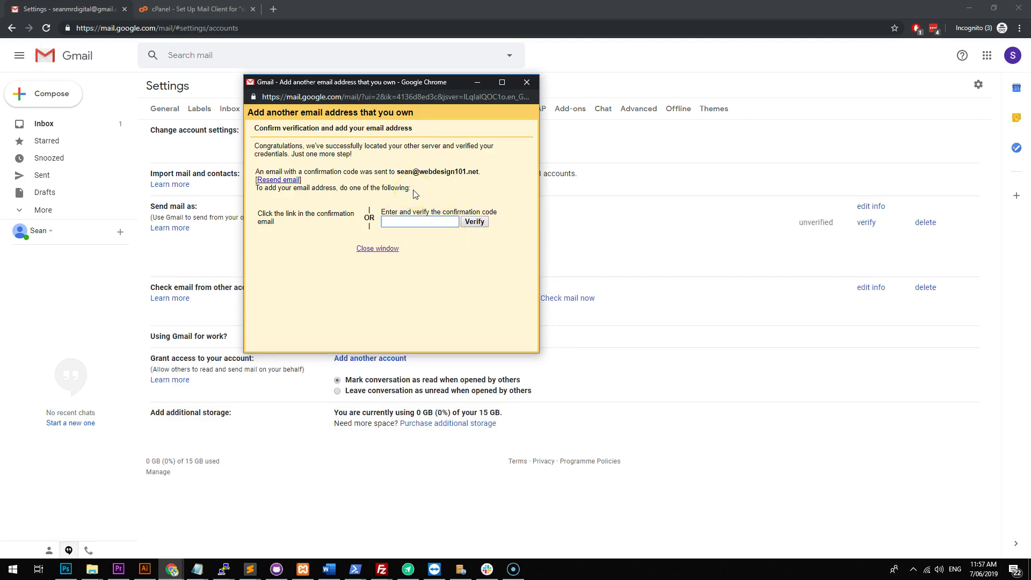
drag(397, 172, 479, 175)
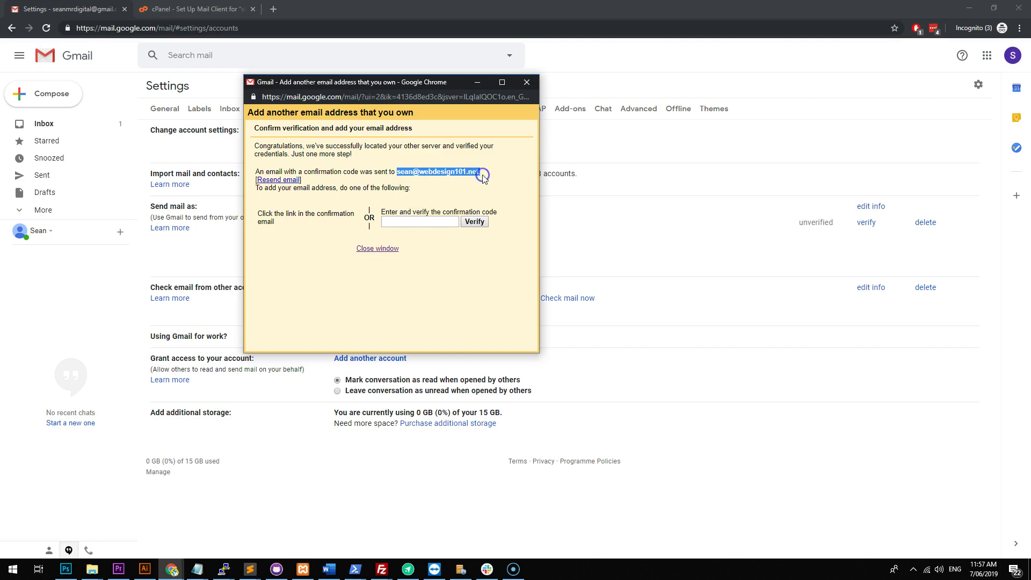
click(482, 178)
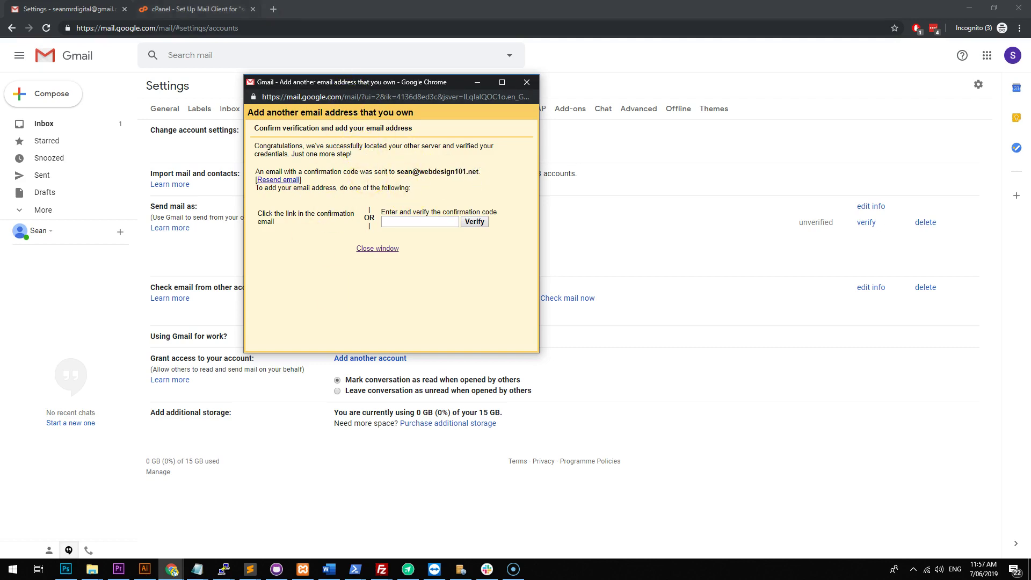
click(178, 10)
scroll(259, 330, up, 6)
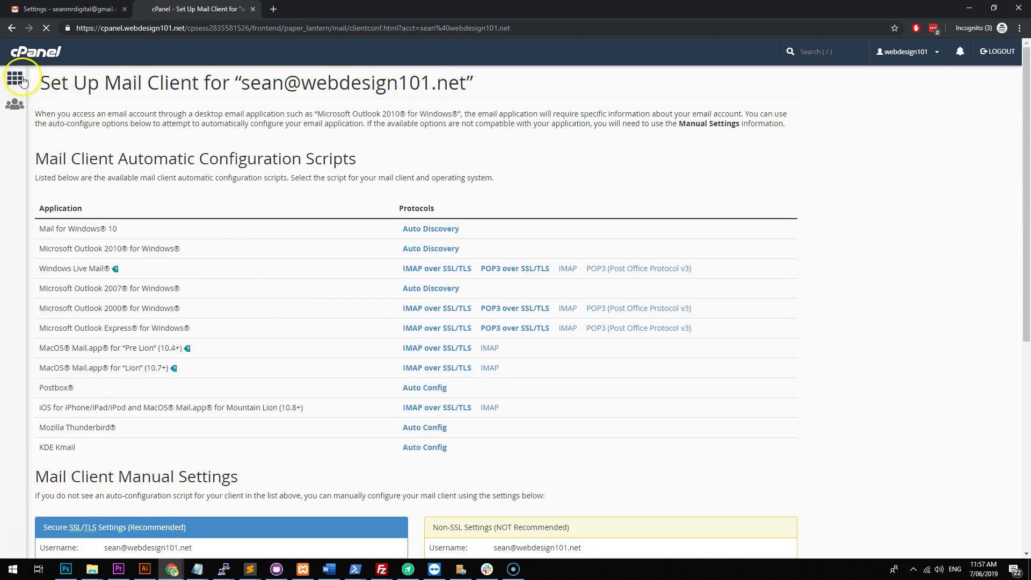
Open the domain mailbox in Roundcube from cPanel Email Accounts and refresh to find Gmail's confirmation email.
click(14, 78)
click(95, 413)
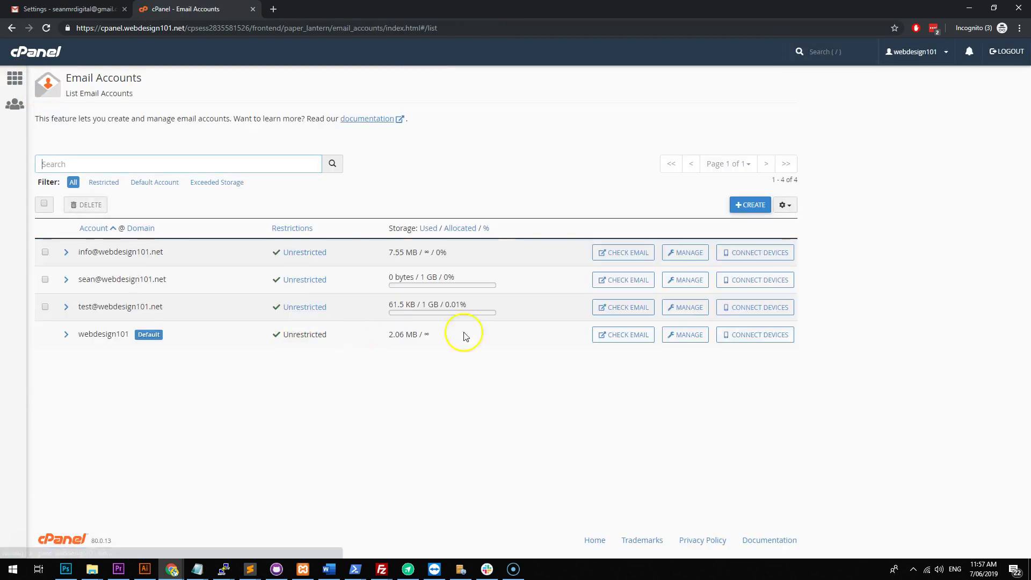
click(602, 280)
click(317, 176)
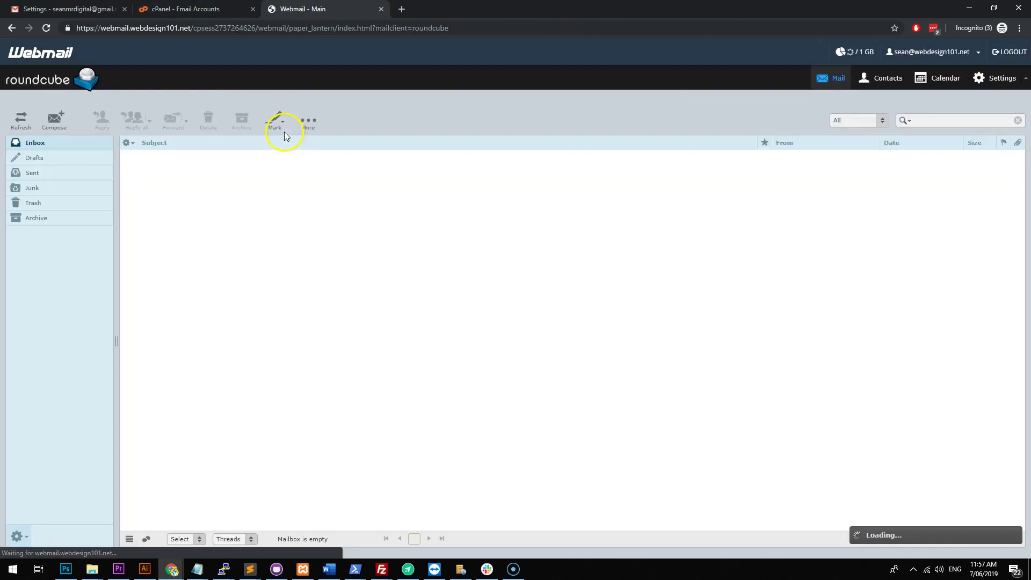
click(16, 126)
click(17, 126)
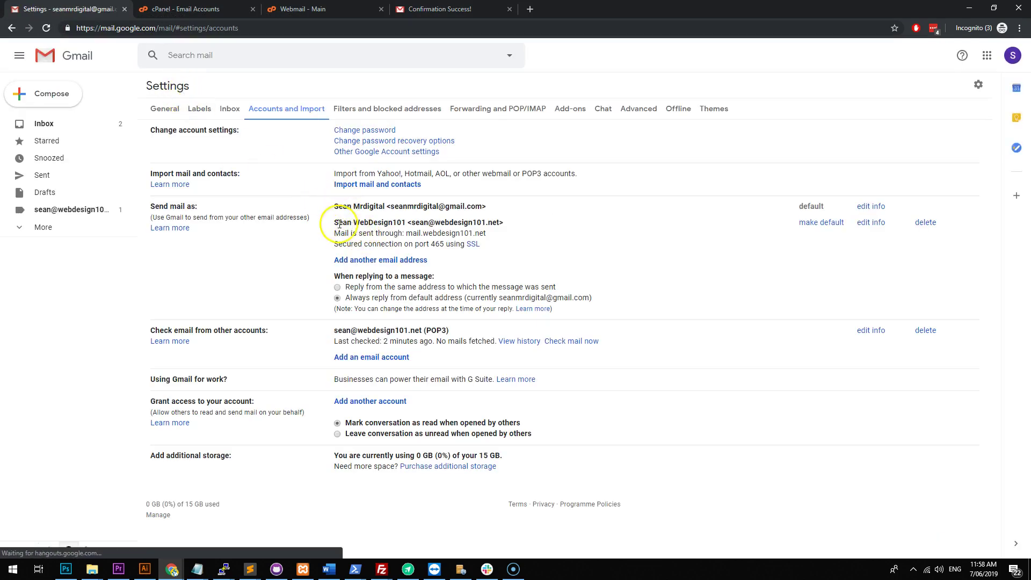
Make the webdesign101.net address the default Send mail as account and reply from the default address.
drag(499, 223, 346, 222)
click(346, 220)
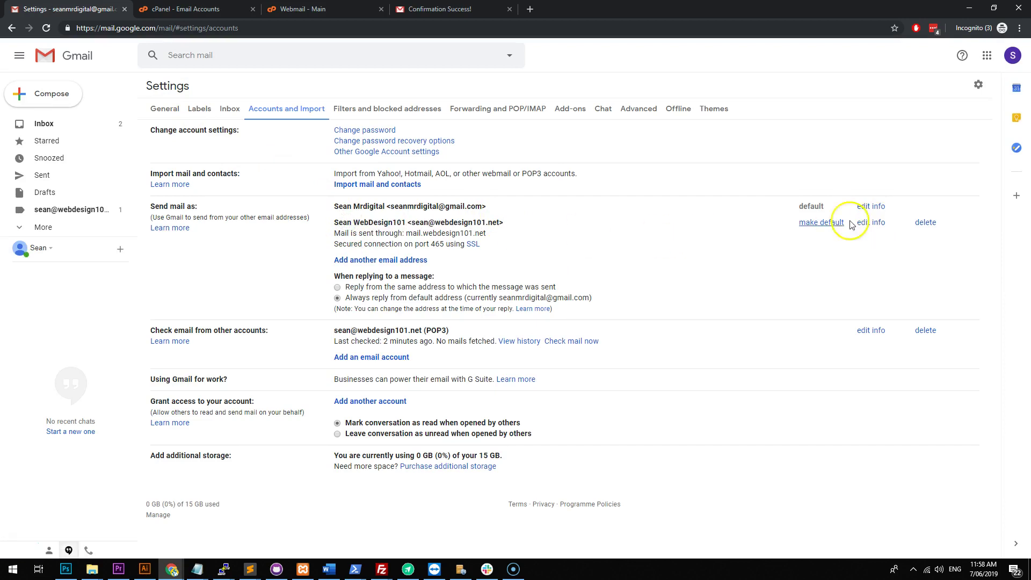
click(832, 222)
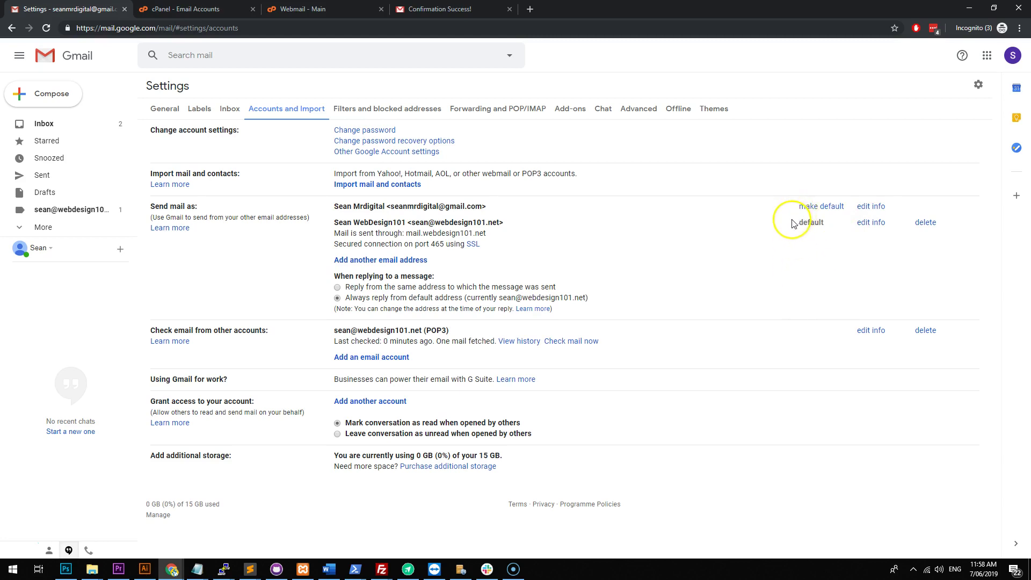
drag(499, 223, 411, 223)
drag(328, 204, 467, 277)
click(339, 298)
Move all three Primary inbox conversations to the Bin.
click(35, 125)
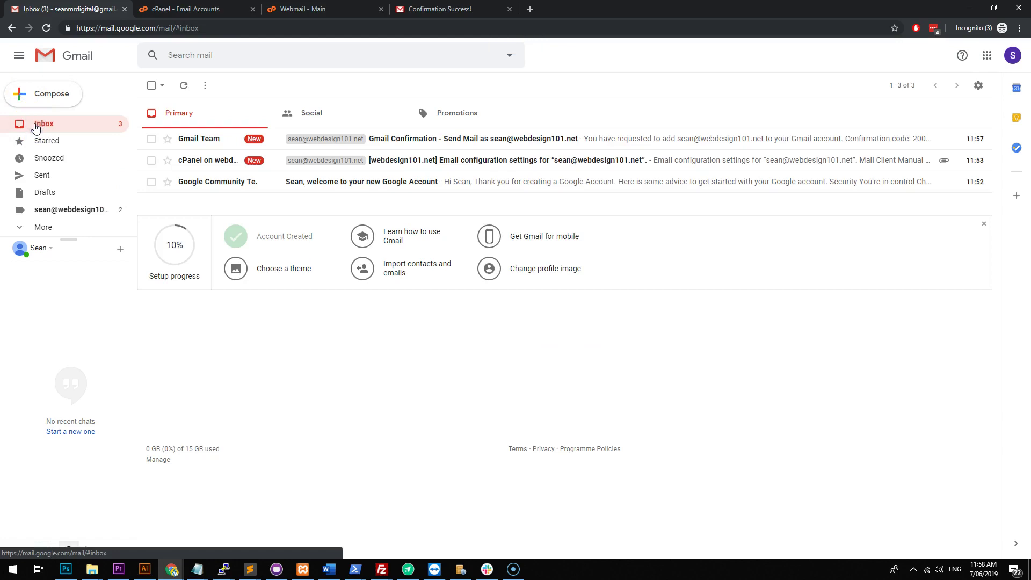
click(152, 86)
click(229, 86)
Dismiss the Setup progress panel and the Resume Gmail setup reminder.
click(984, 302)
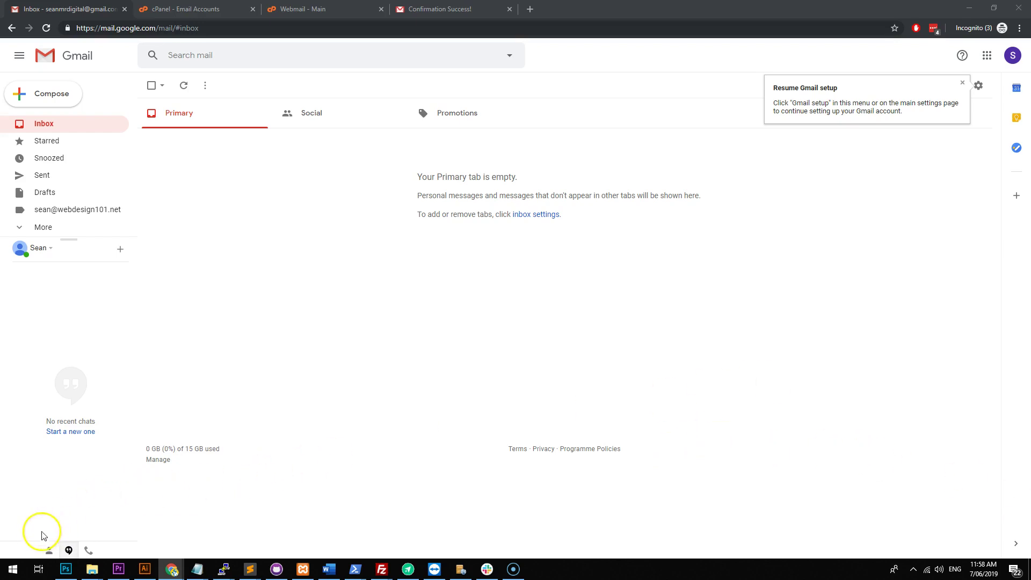
click(249, 290)
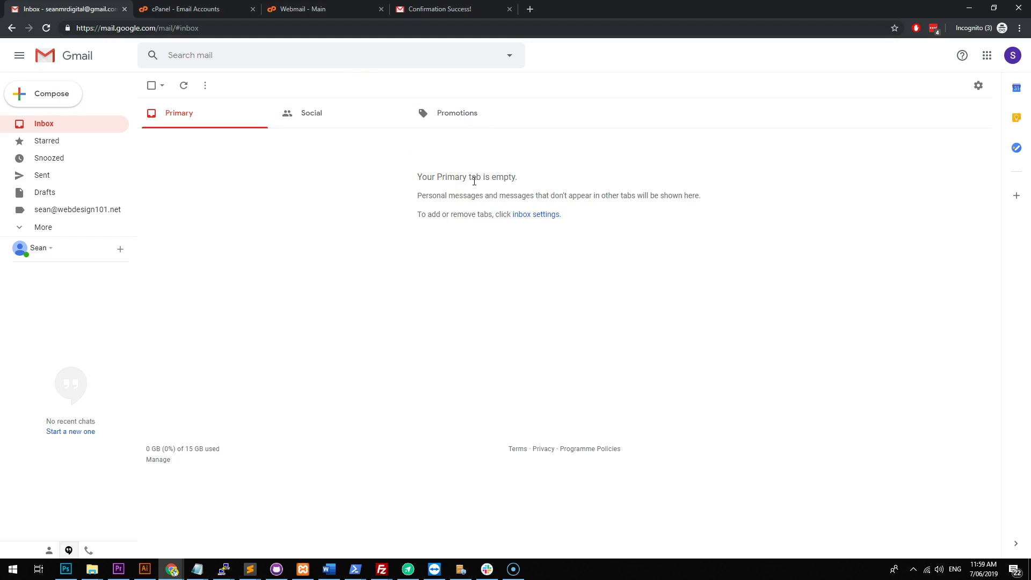
click(443, 175)
click(437, 175)
Use Check mail now in Accounts and Import to fetch from the domain mailbox.
click(978, 89)
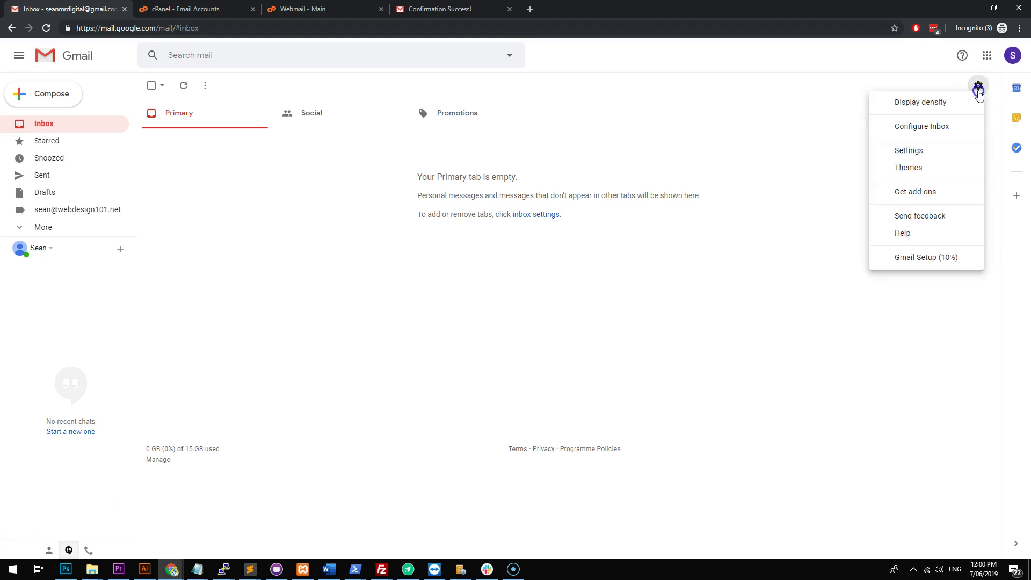
click(927, 154)
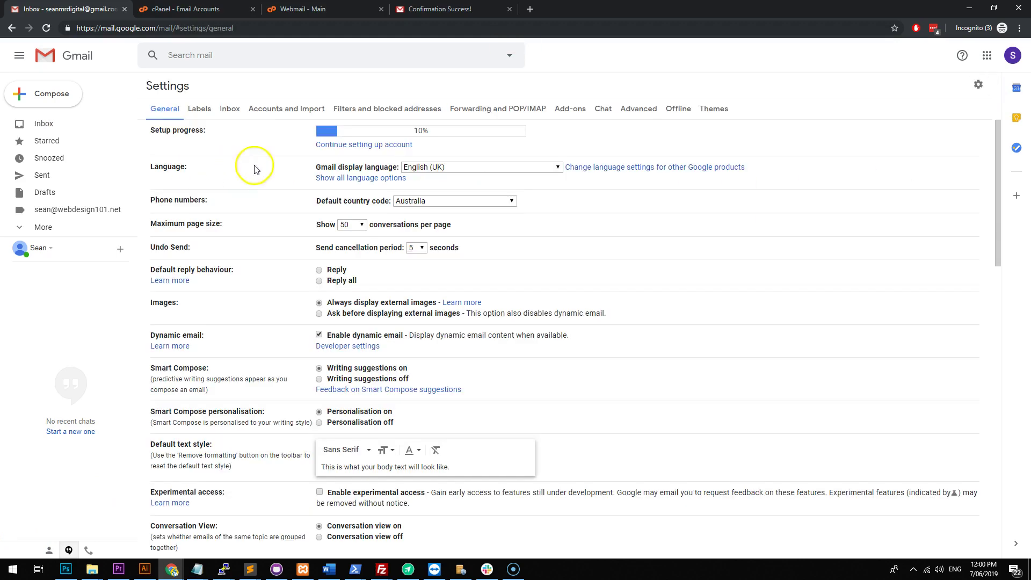
click(277, 107)
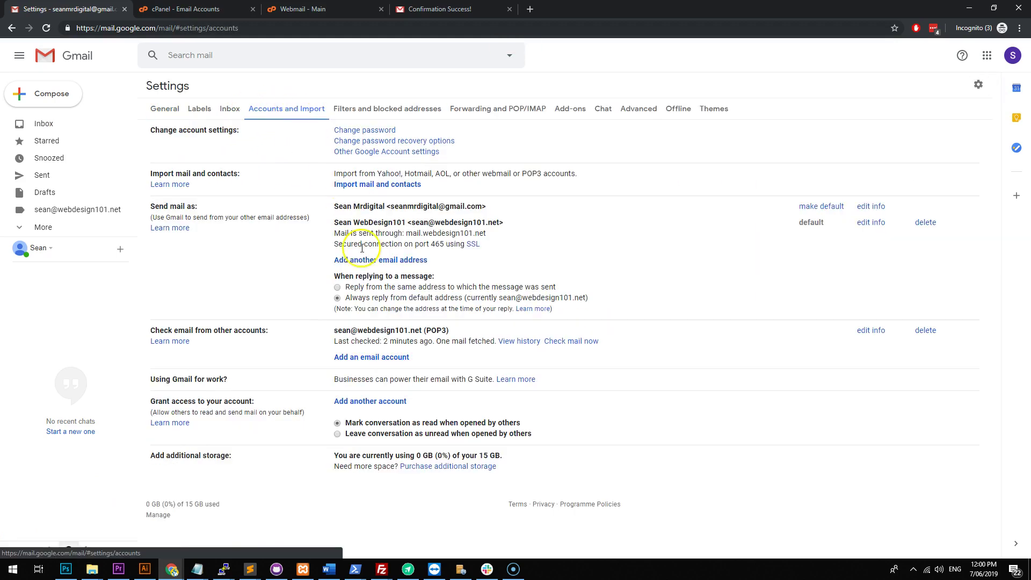
click(559, 341)
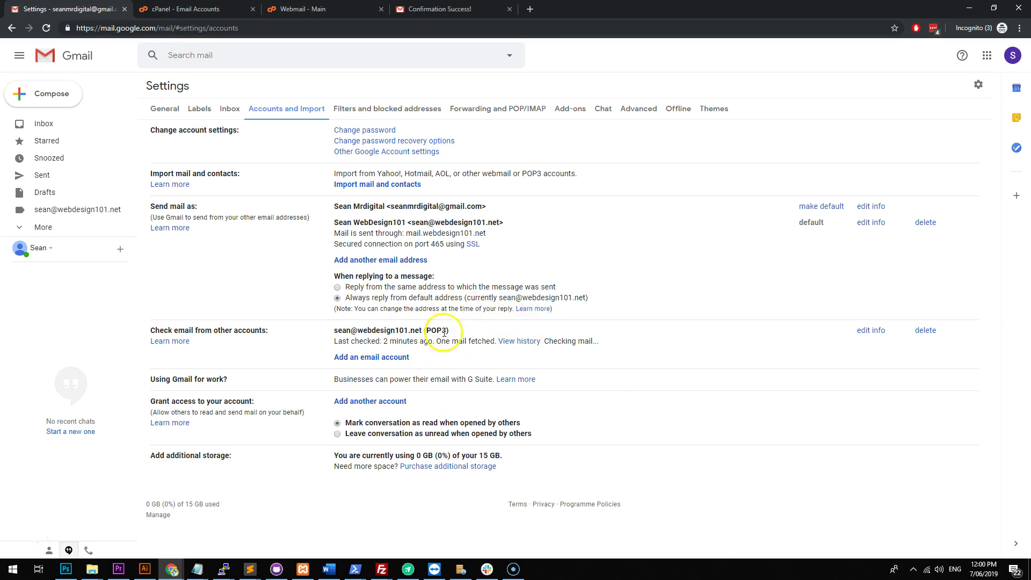
Open the fetched Test email, confirm the reply's From is the domain address, then reopen Settings.
click(59, 126)
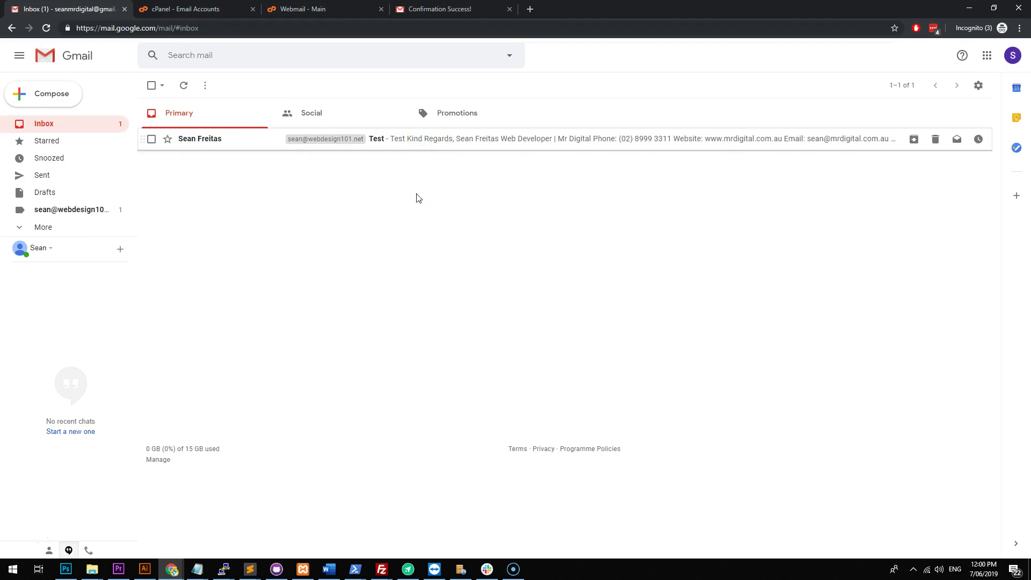
click(424, 142)
click(954, 146)
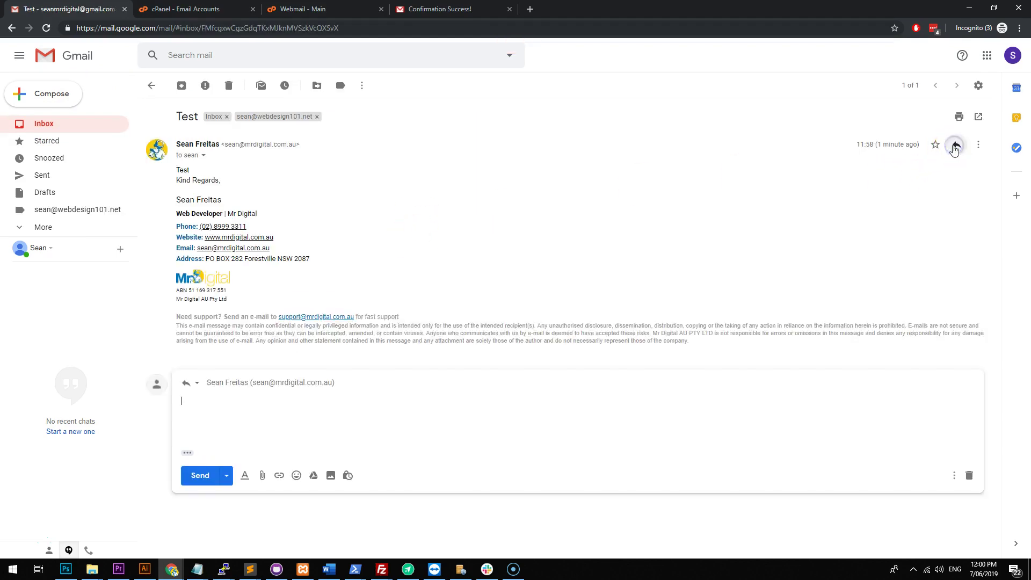
click(349, 382)
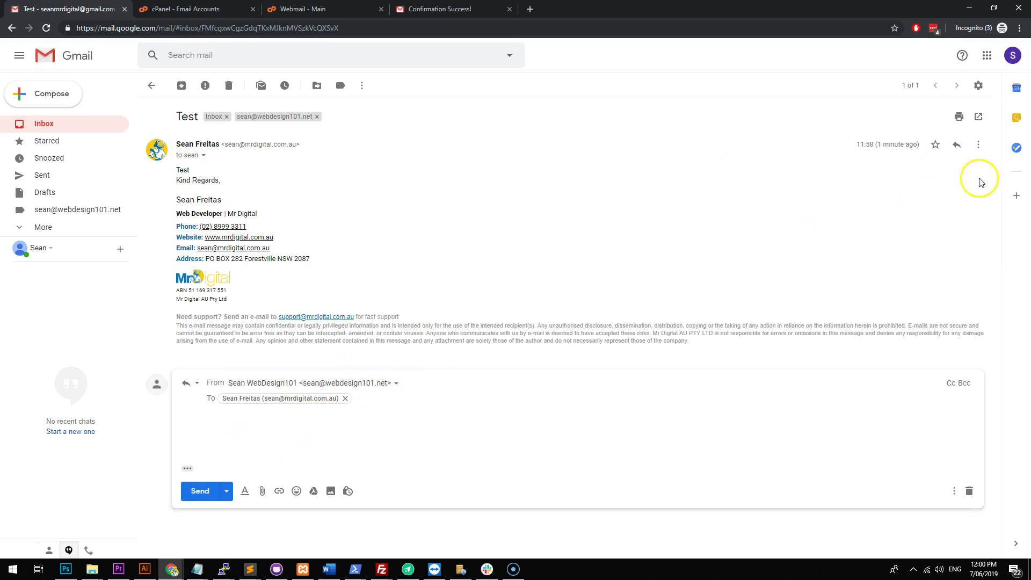
click(978, 86)
click(908, 151)
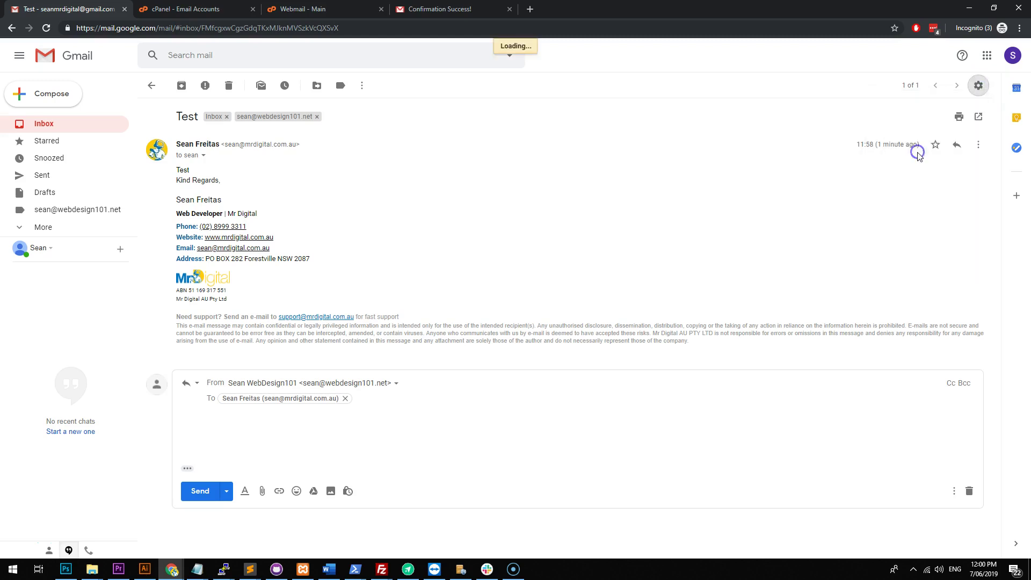
Create and save a signature reading 'Test' for the domain address.
scroll(384, 240, down, 5)
scroll(385, 240, down, 8)
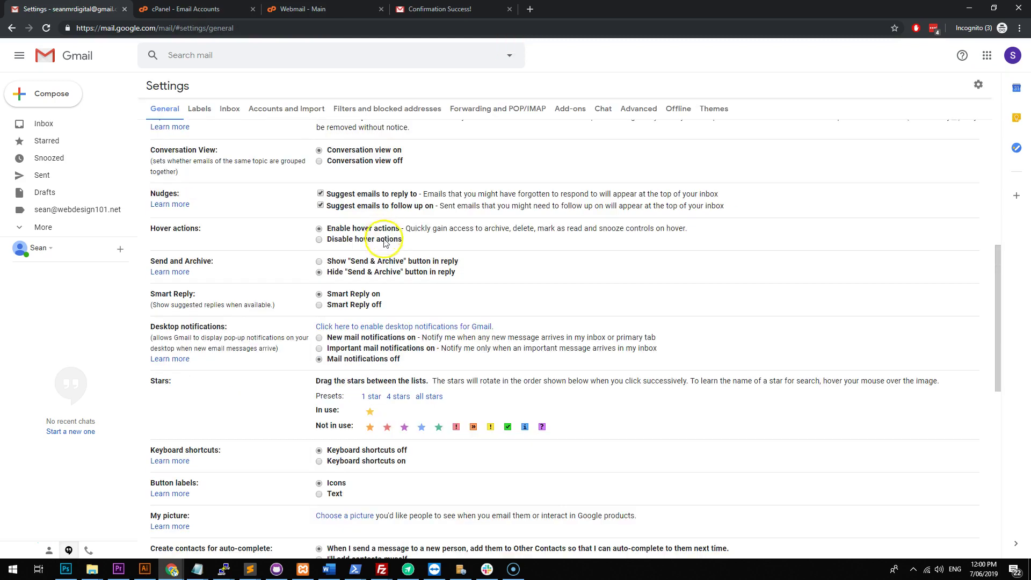
click(372, 294)
click(352, 303)
click(319, 292)
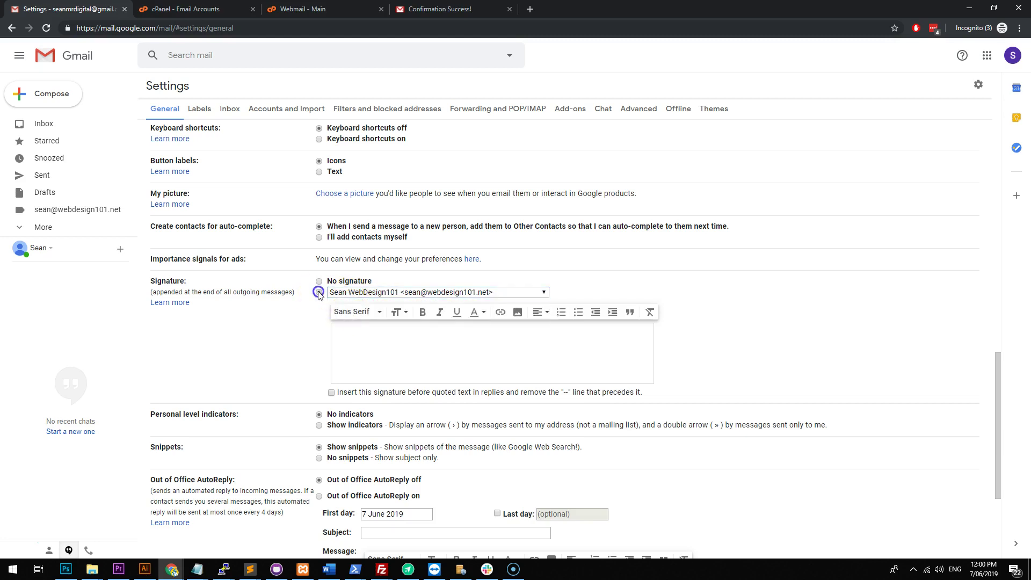
click(367, 331)
text(Test)
scroll(745, 302, down, 4)
click(535, 502)
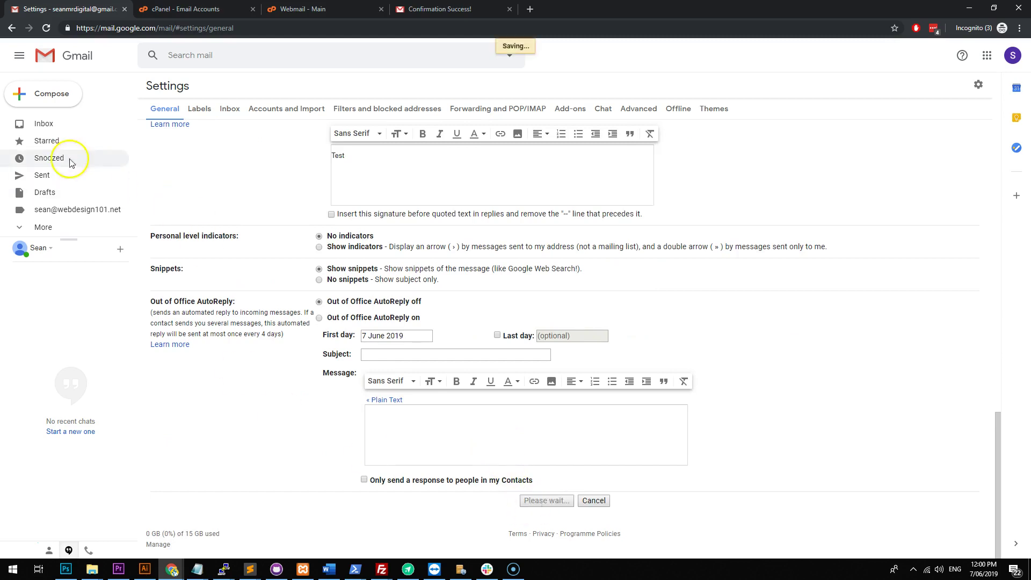
Check the 'Test' signature appears in a reply to the Test email, then discard the draft.
click(61, 125)
click(634, 133)
click(959, 145)
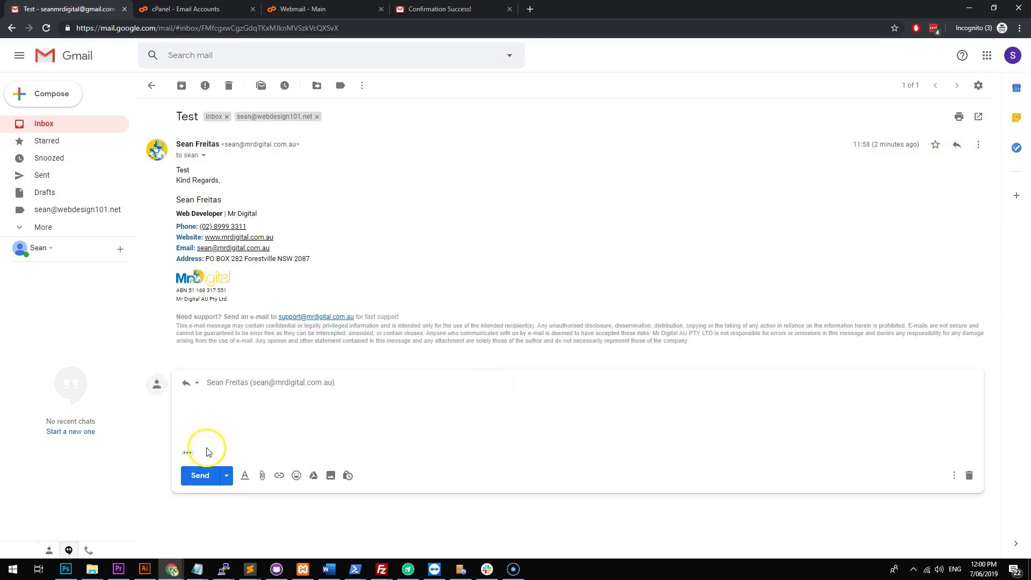
click(200, 451)
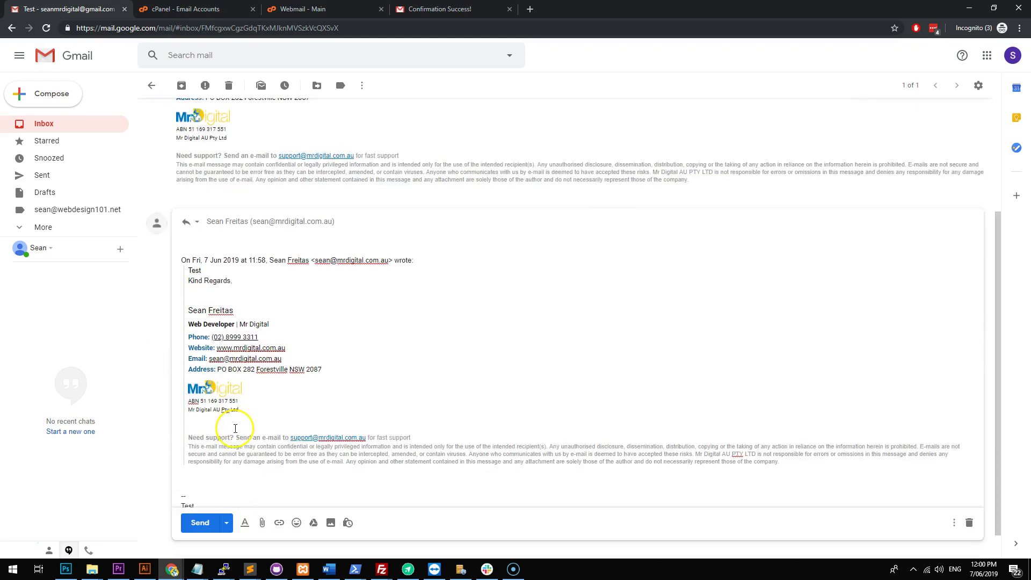
scroll(890, 392, down, 4)
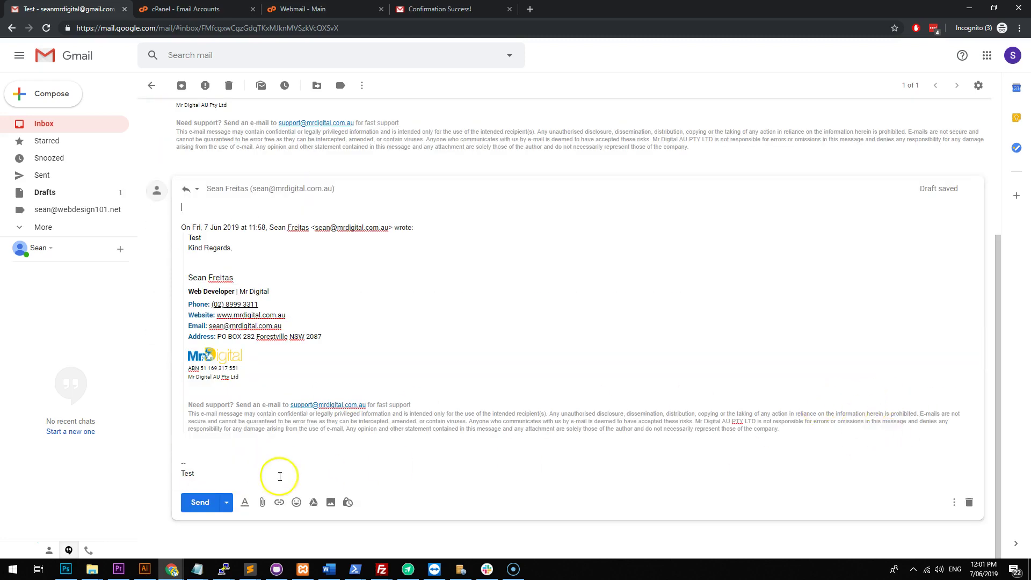
drag(272, 477, 168, 461)
click(211, 465)
scroll(236, 418, up, 4)
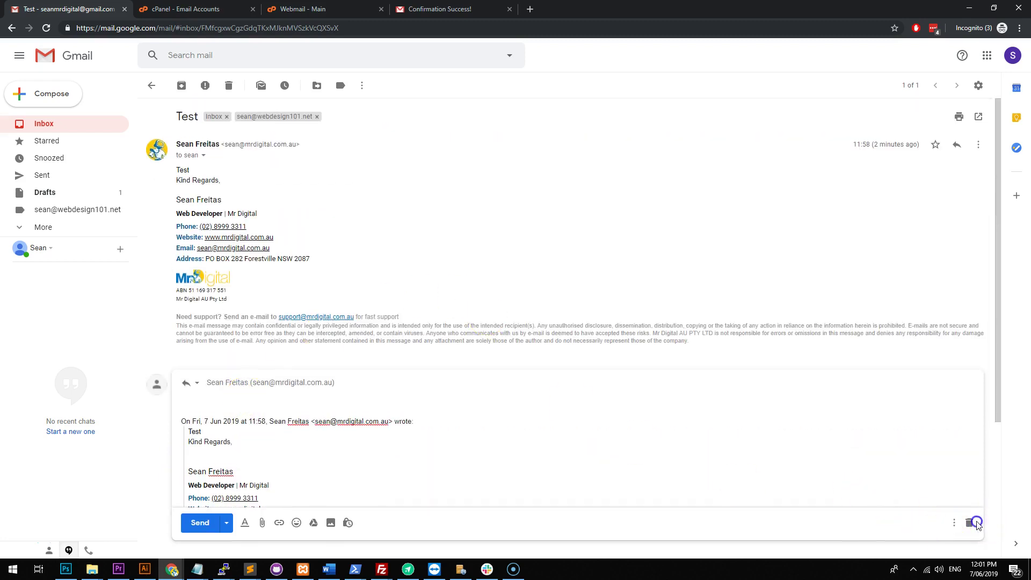
click(969, 522)
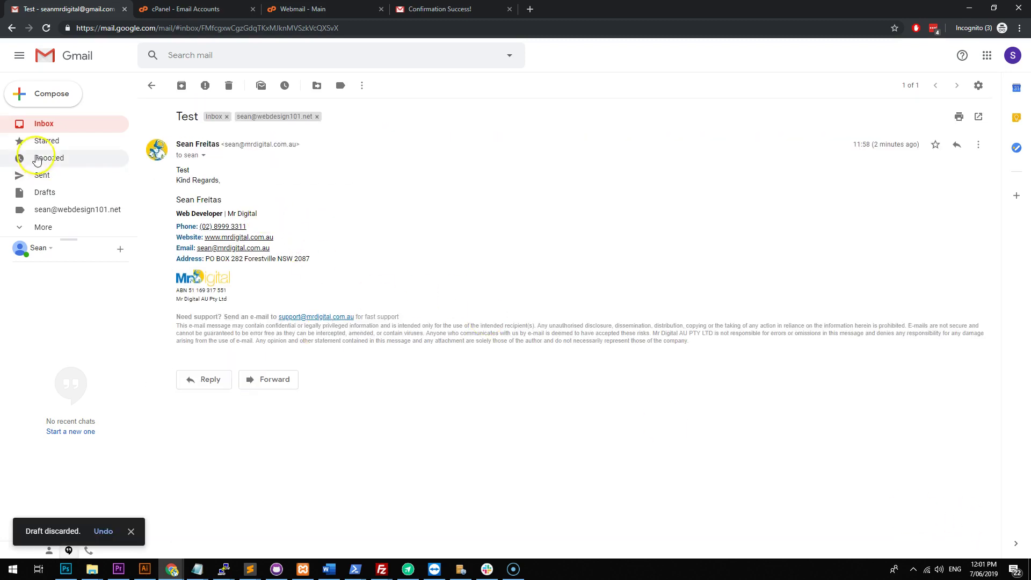
click(59, 122)
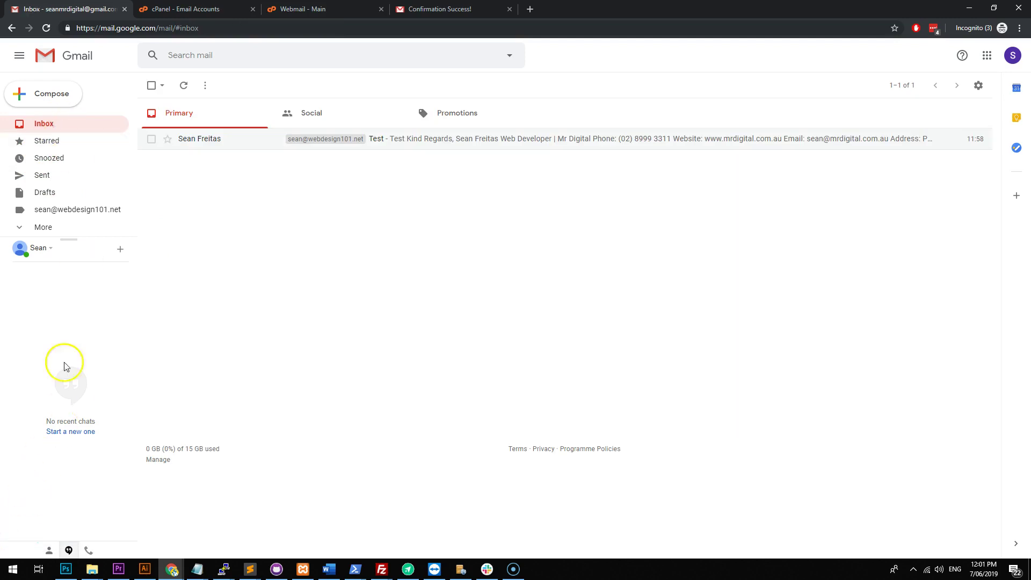
click(294, 5)
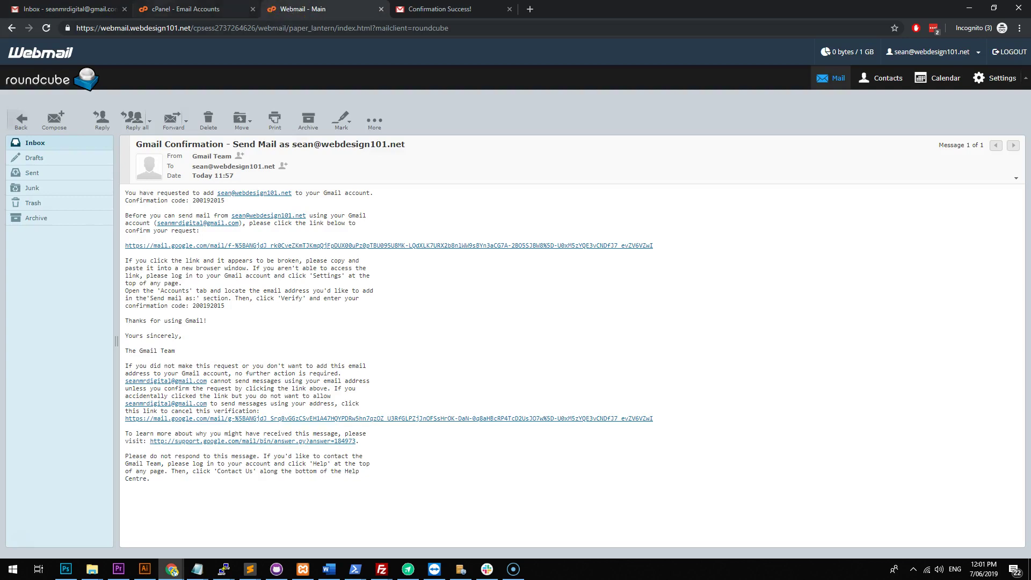
click(162, 9)
key(ctrl+1)
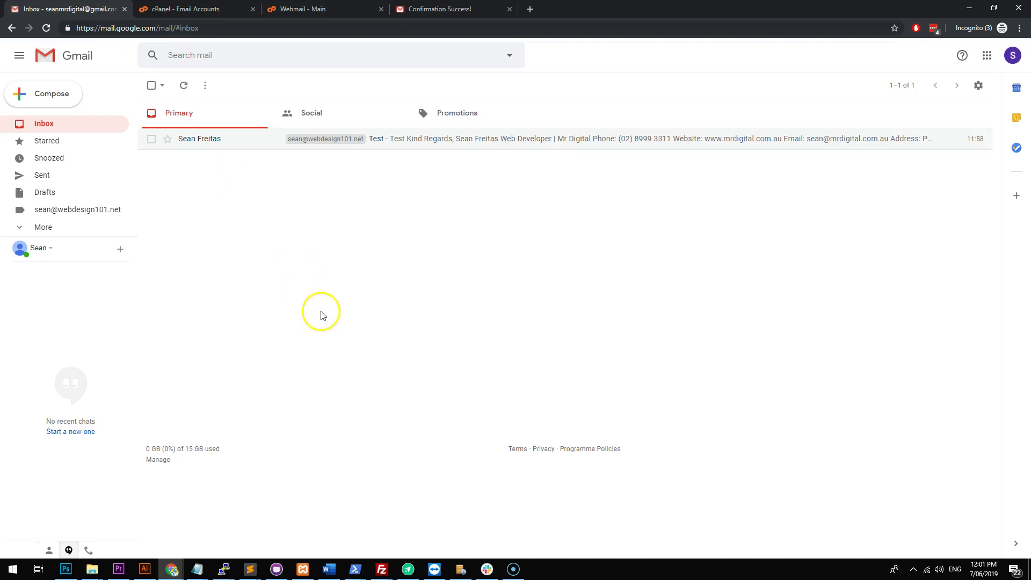
drag(219, 449, 185, 449)
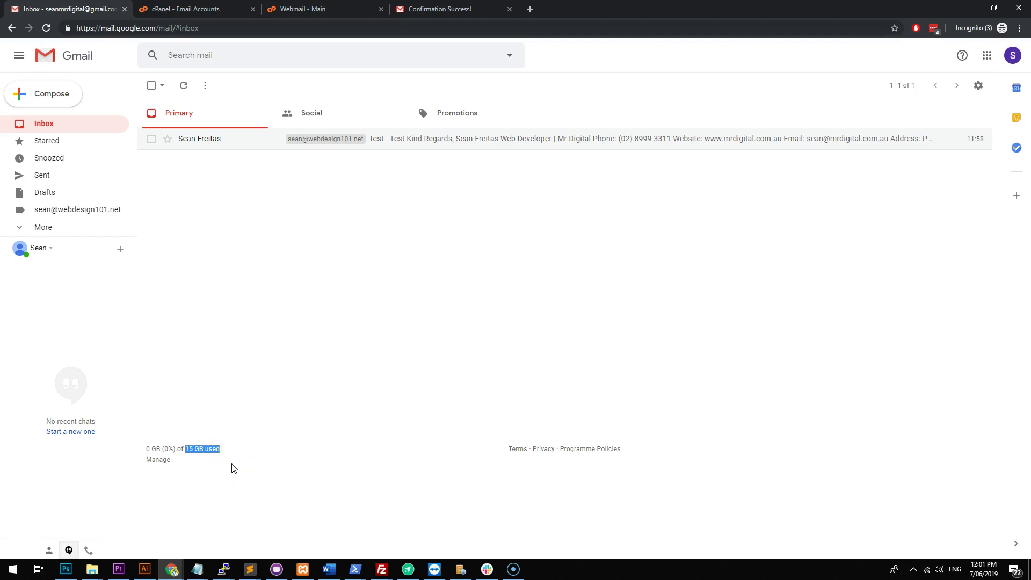
right_click(187, 449)
click(228, 449)
triple_click(179, 449)
click(206, 449)
triple_click(178, 449)
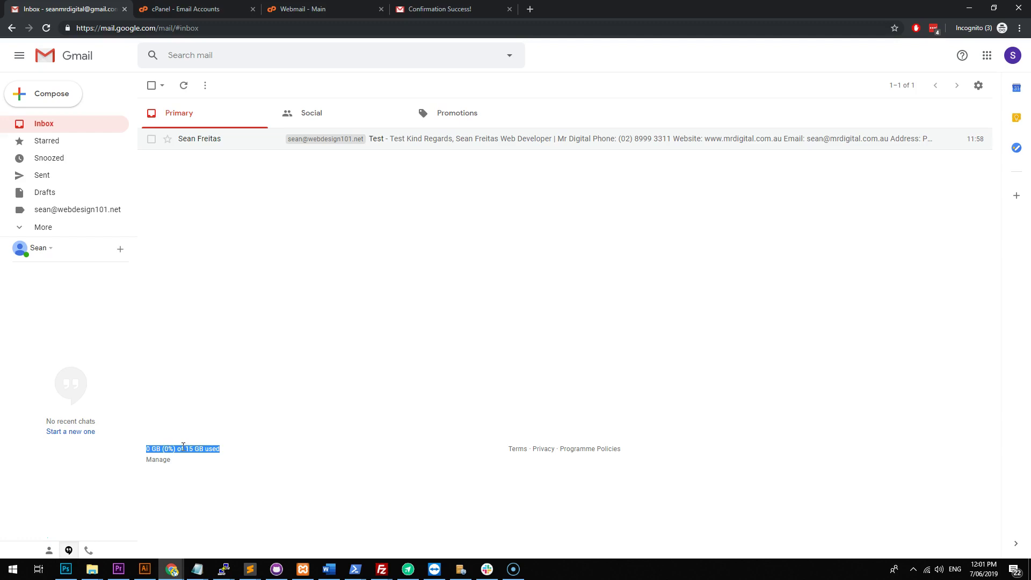